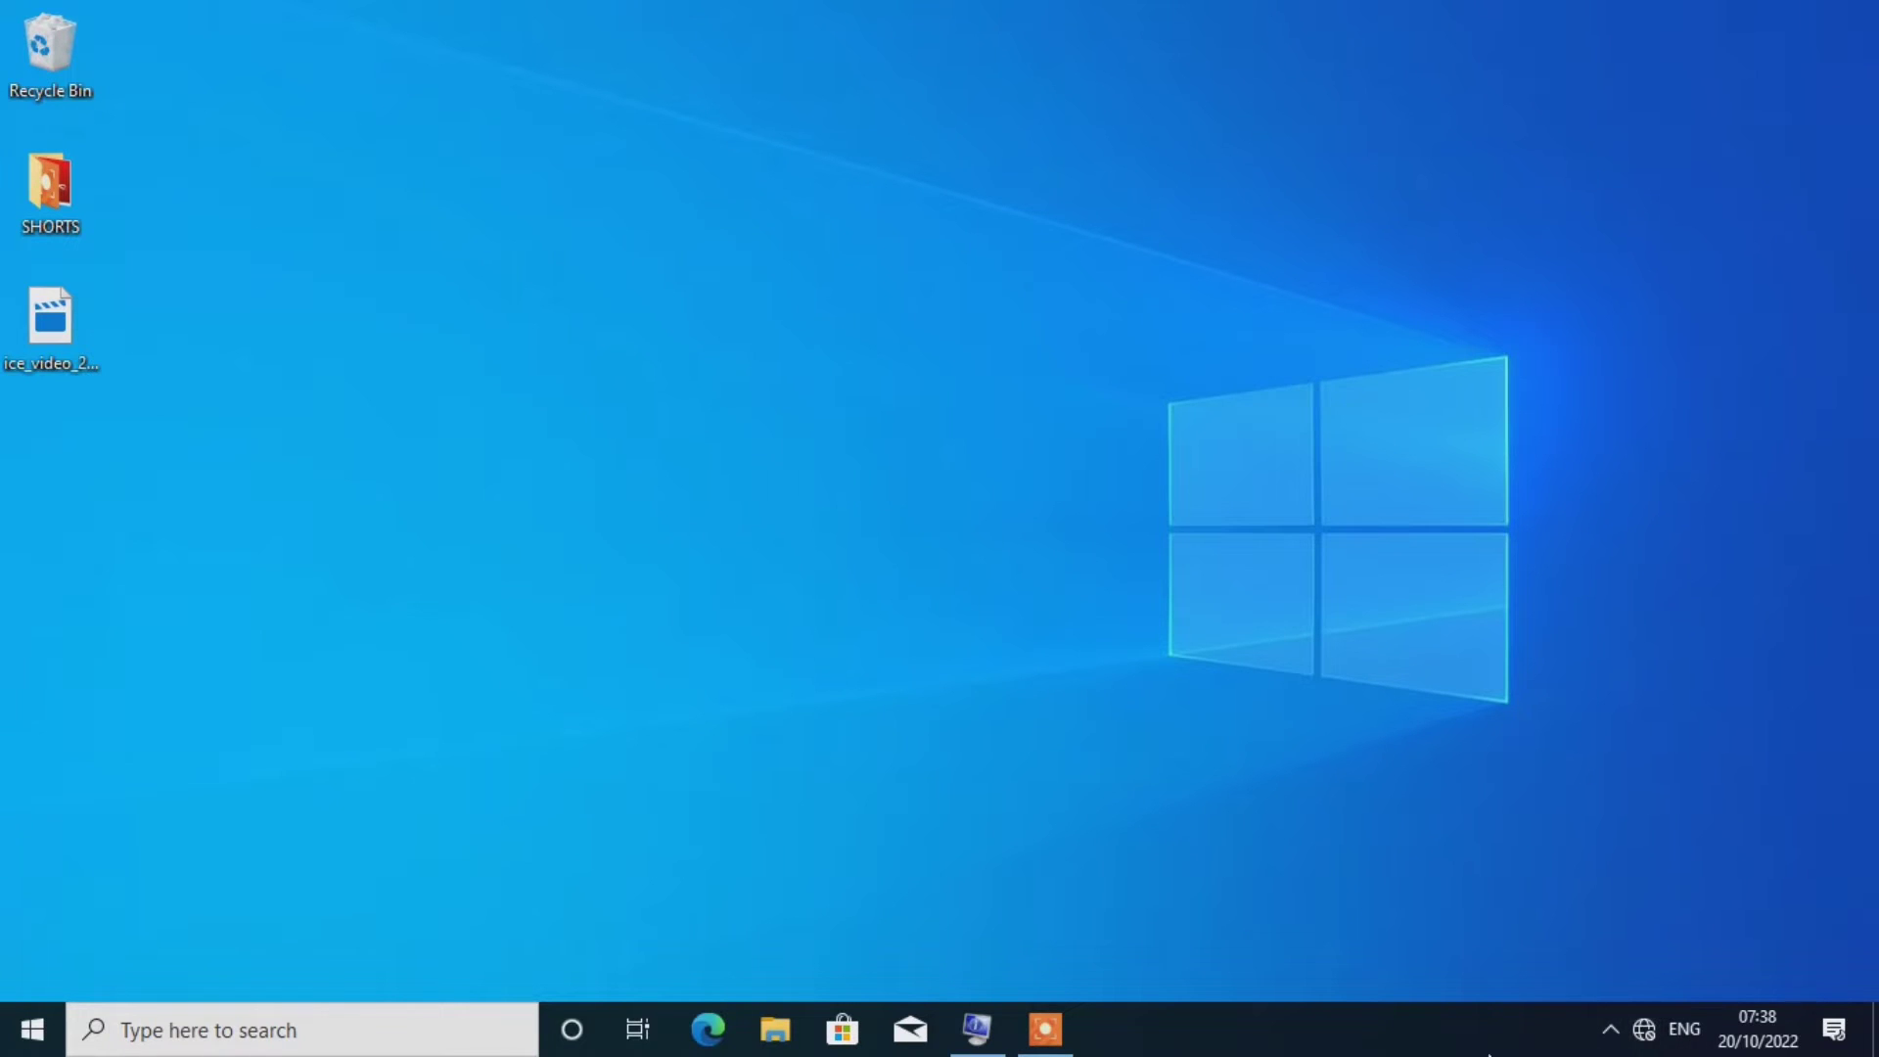
# Try adding a Bluetooth device from Bluetooth settings, dismiss the failure, and close Settings
pyautogui.click(176, 1047)
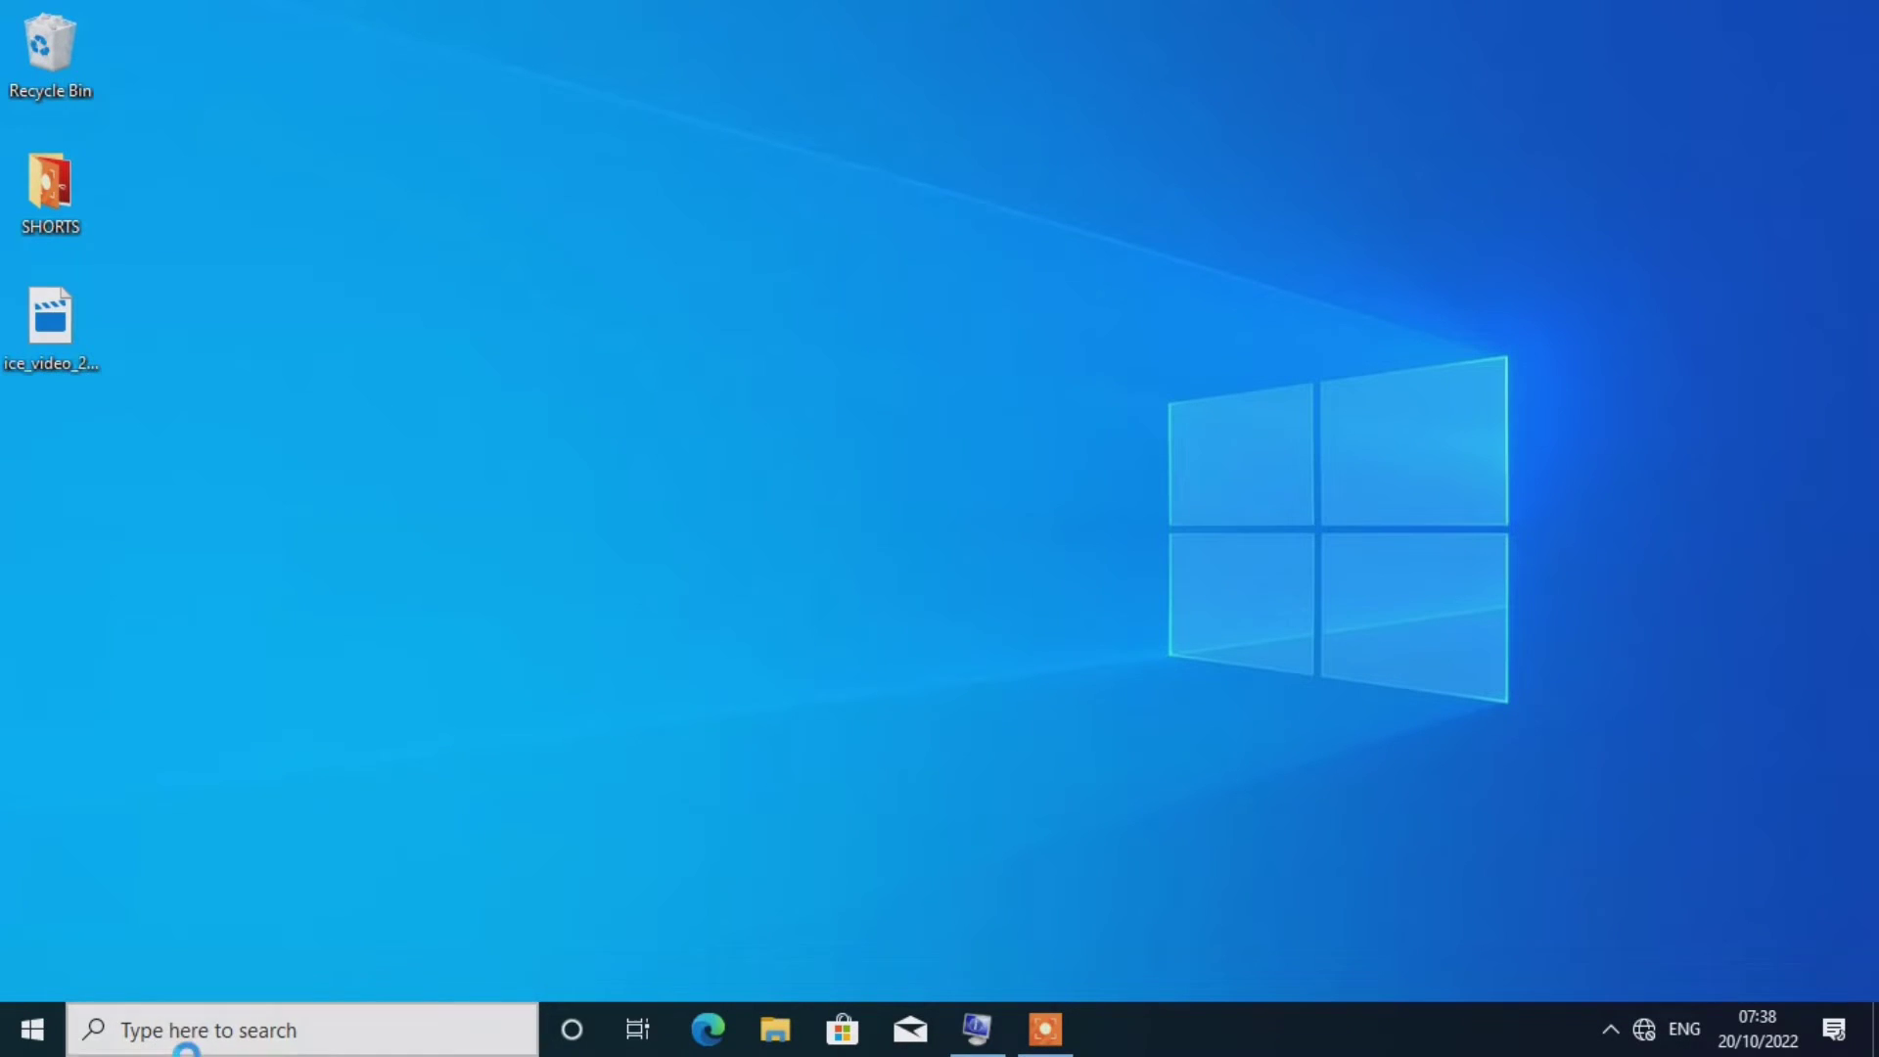
pyautogui.write('BLUT')
pyautogui.click(314, 325)
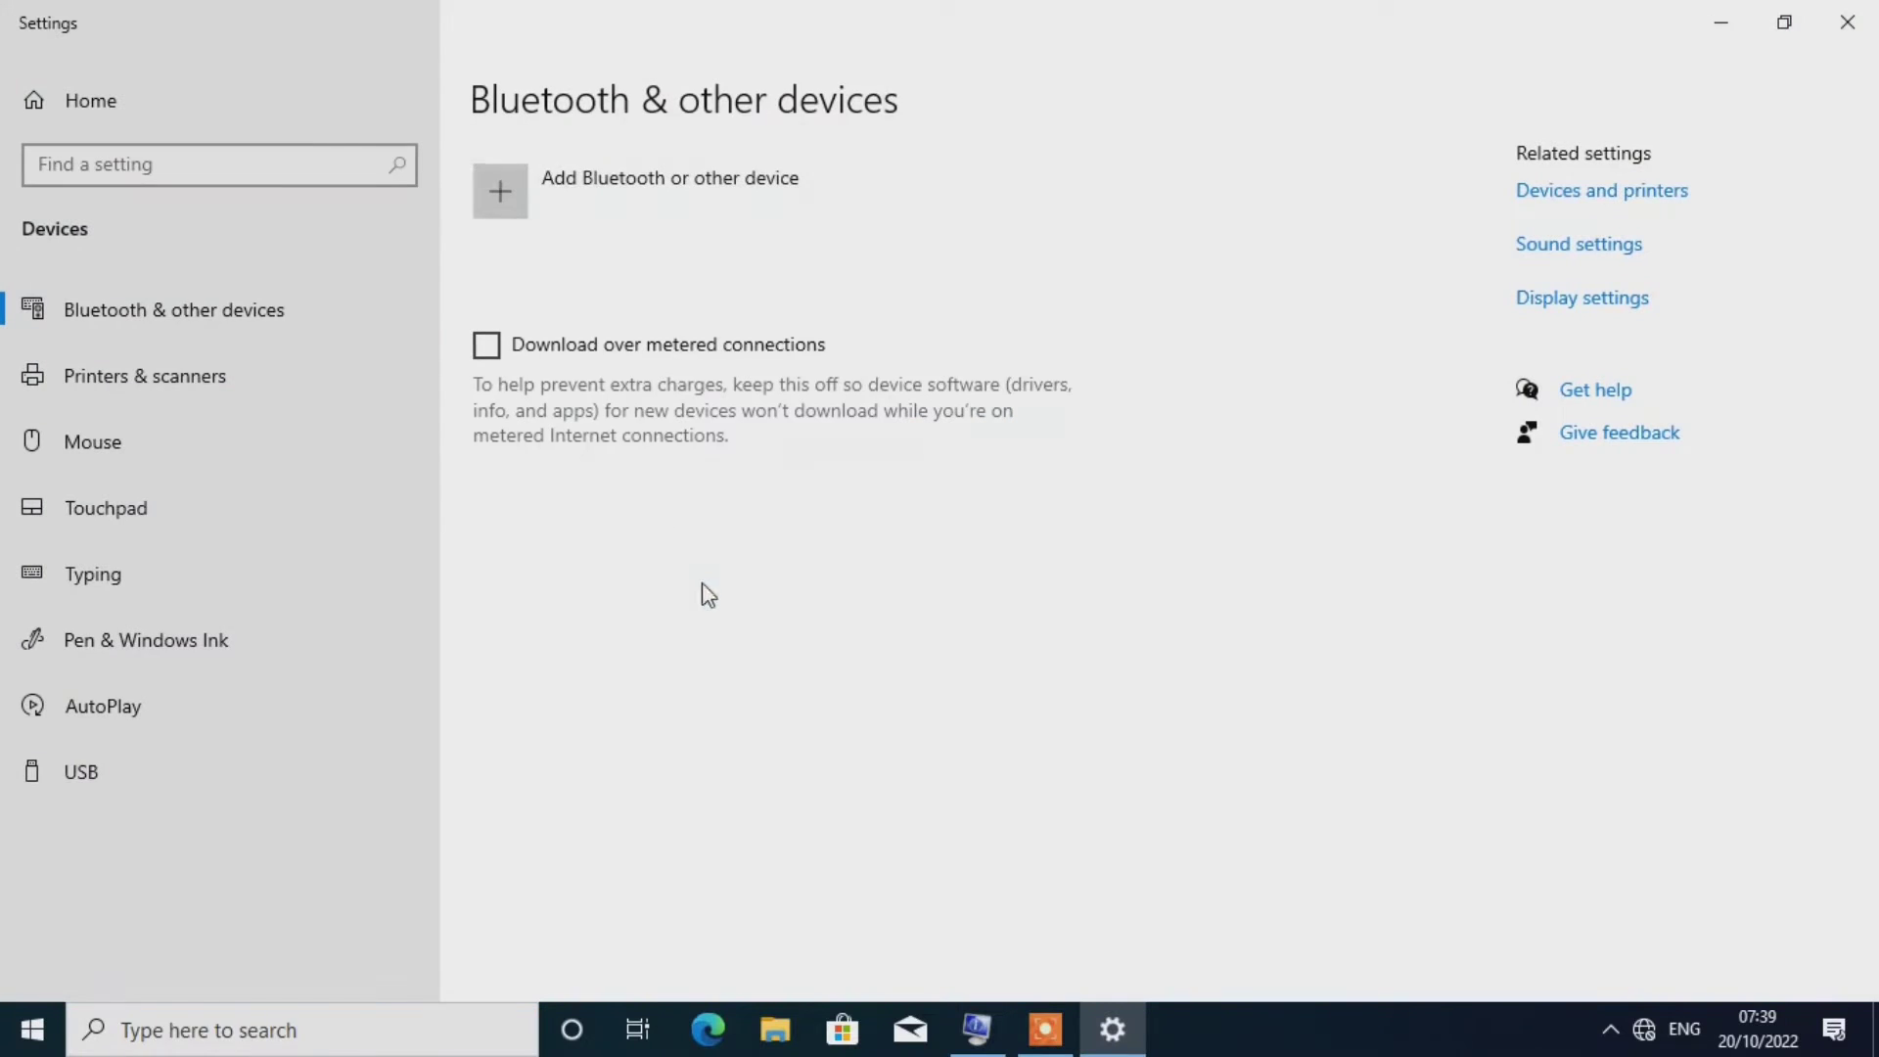
pyautogui.click(663, 196)
pyautogui.click(667, 244)
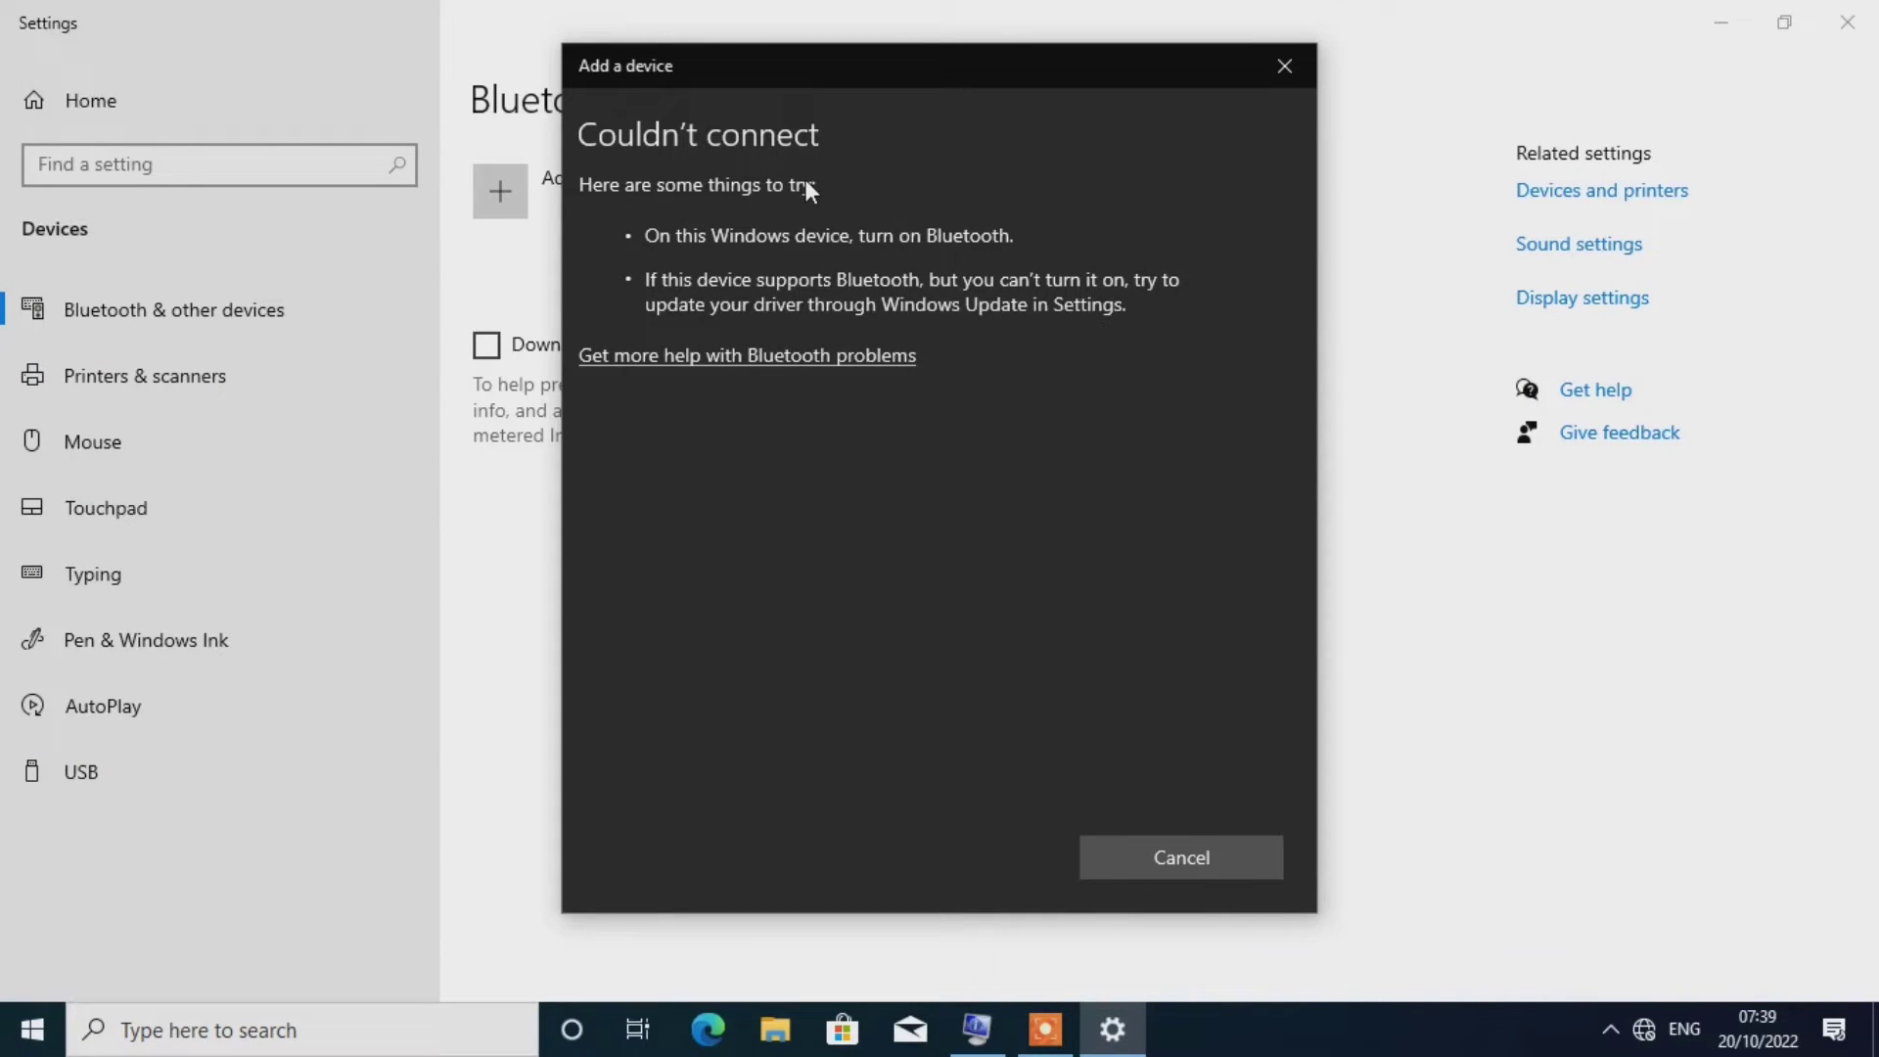
pyautogui.click(1165, 863)
pyautogui.click(1847, 22)
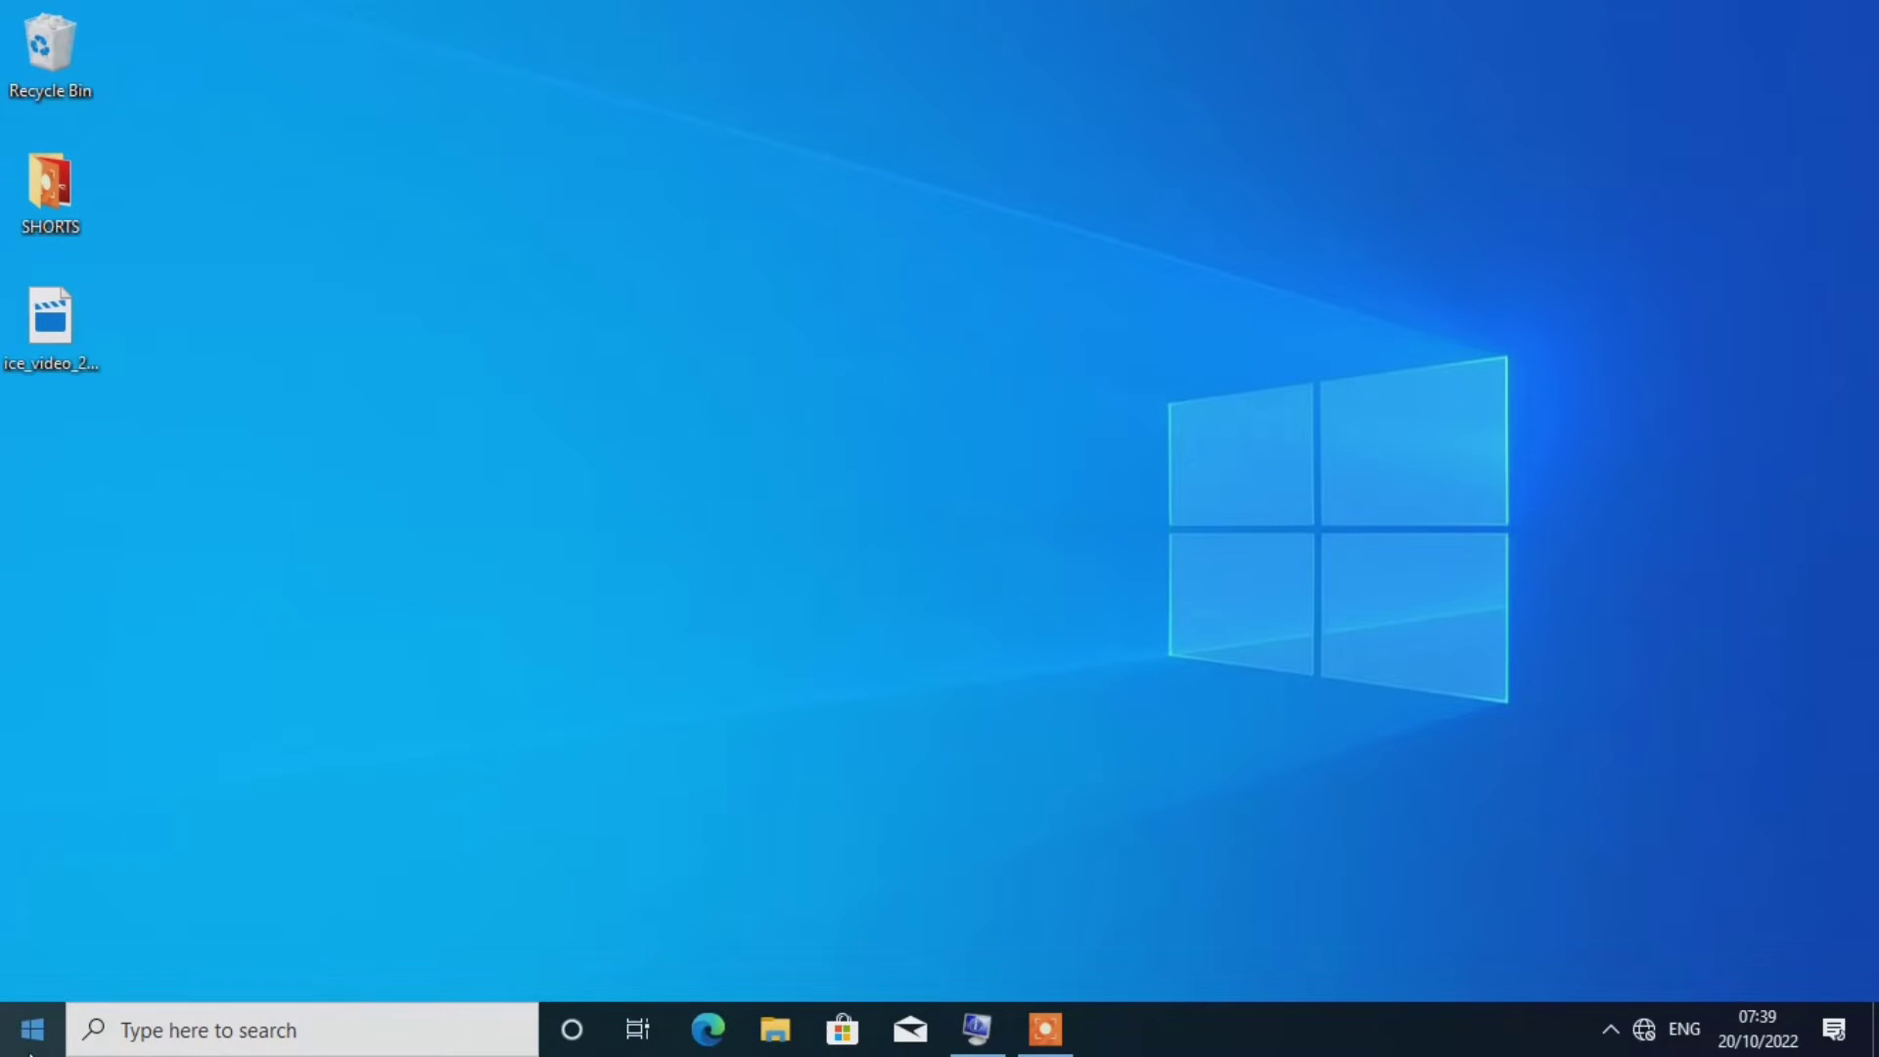
# Search for Troubleshoot settings and show the Additional troubleshooters list
pyautogui.click(32, 1028)
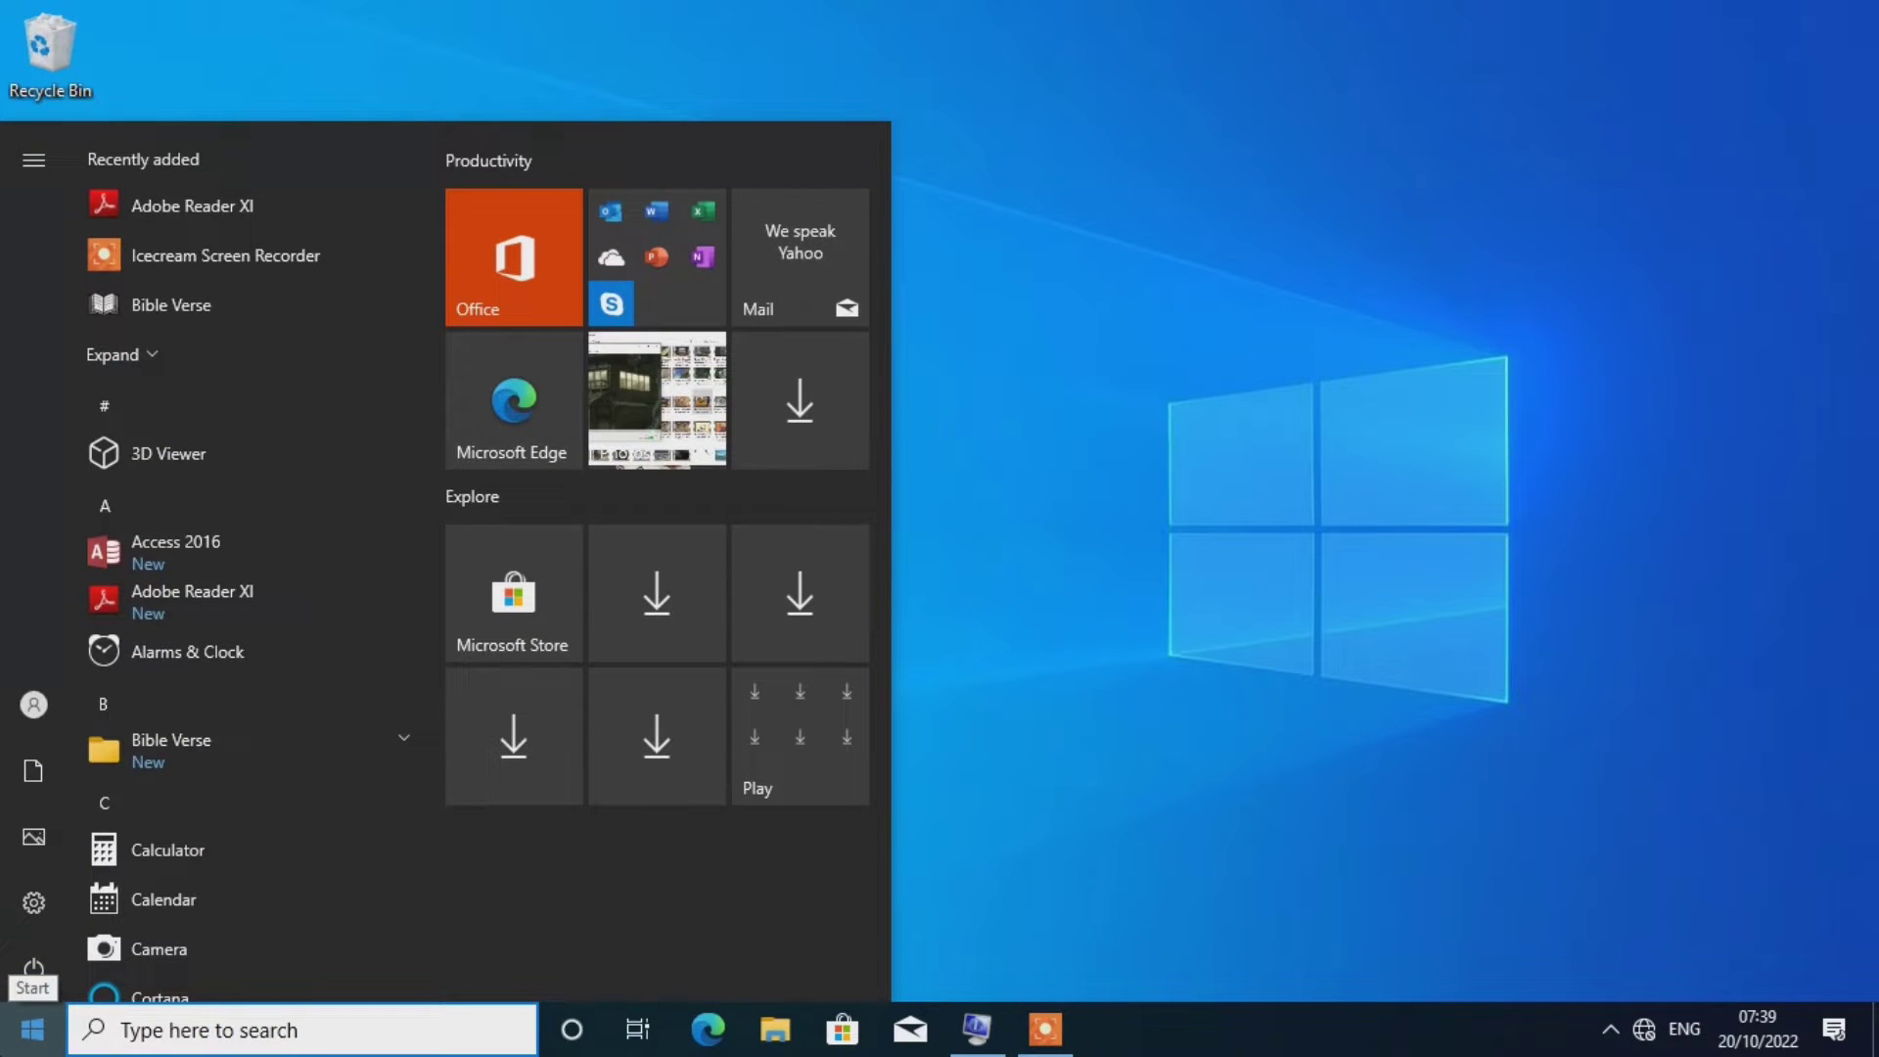
pyautogui.write('TROUB')
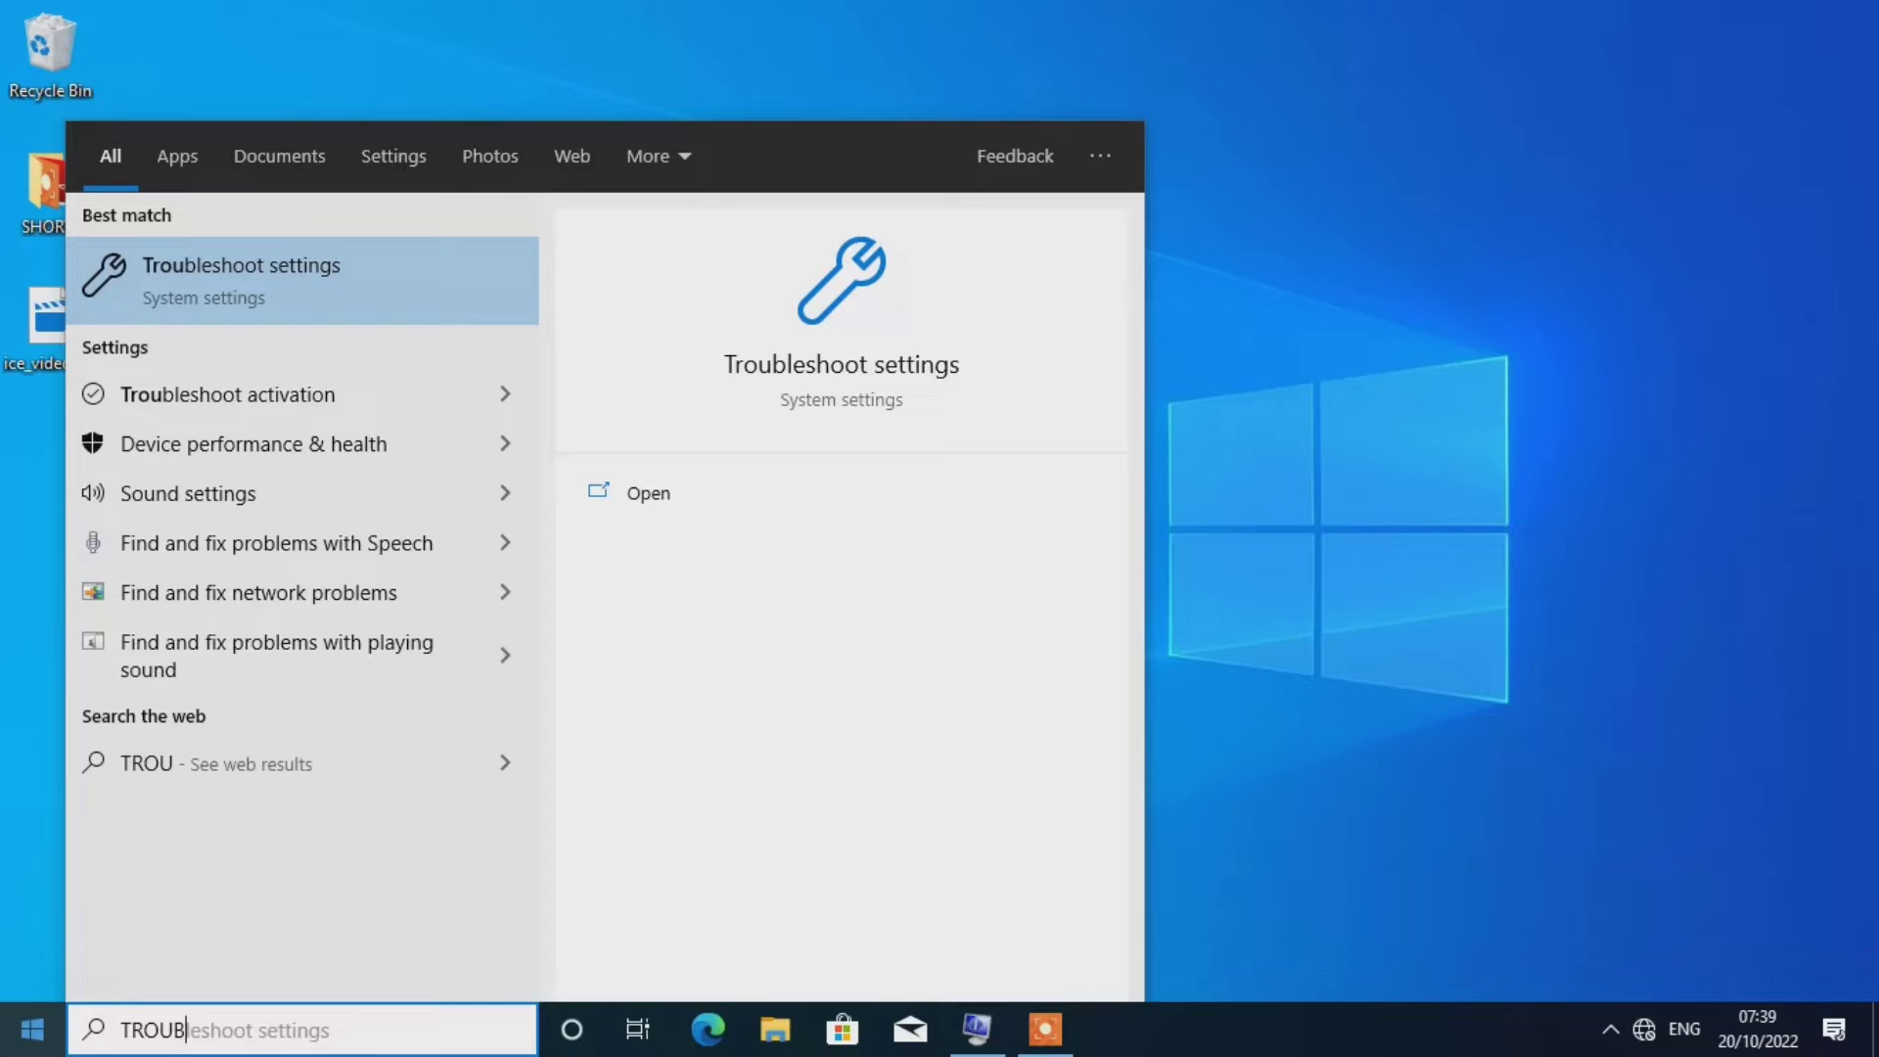
pyautogui.write('L')
pyautogui.click(277, 286)
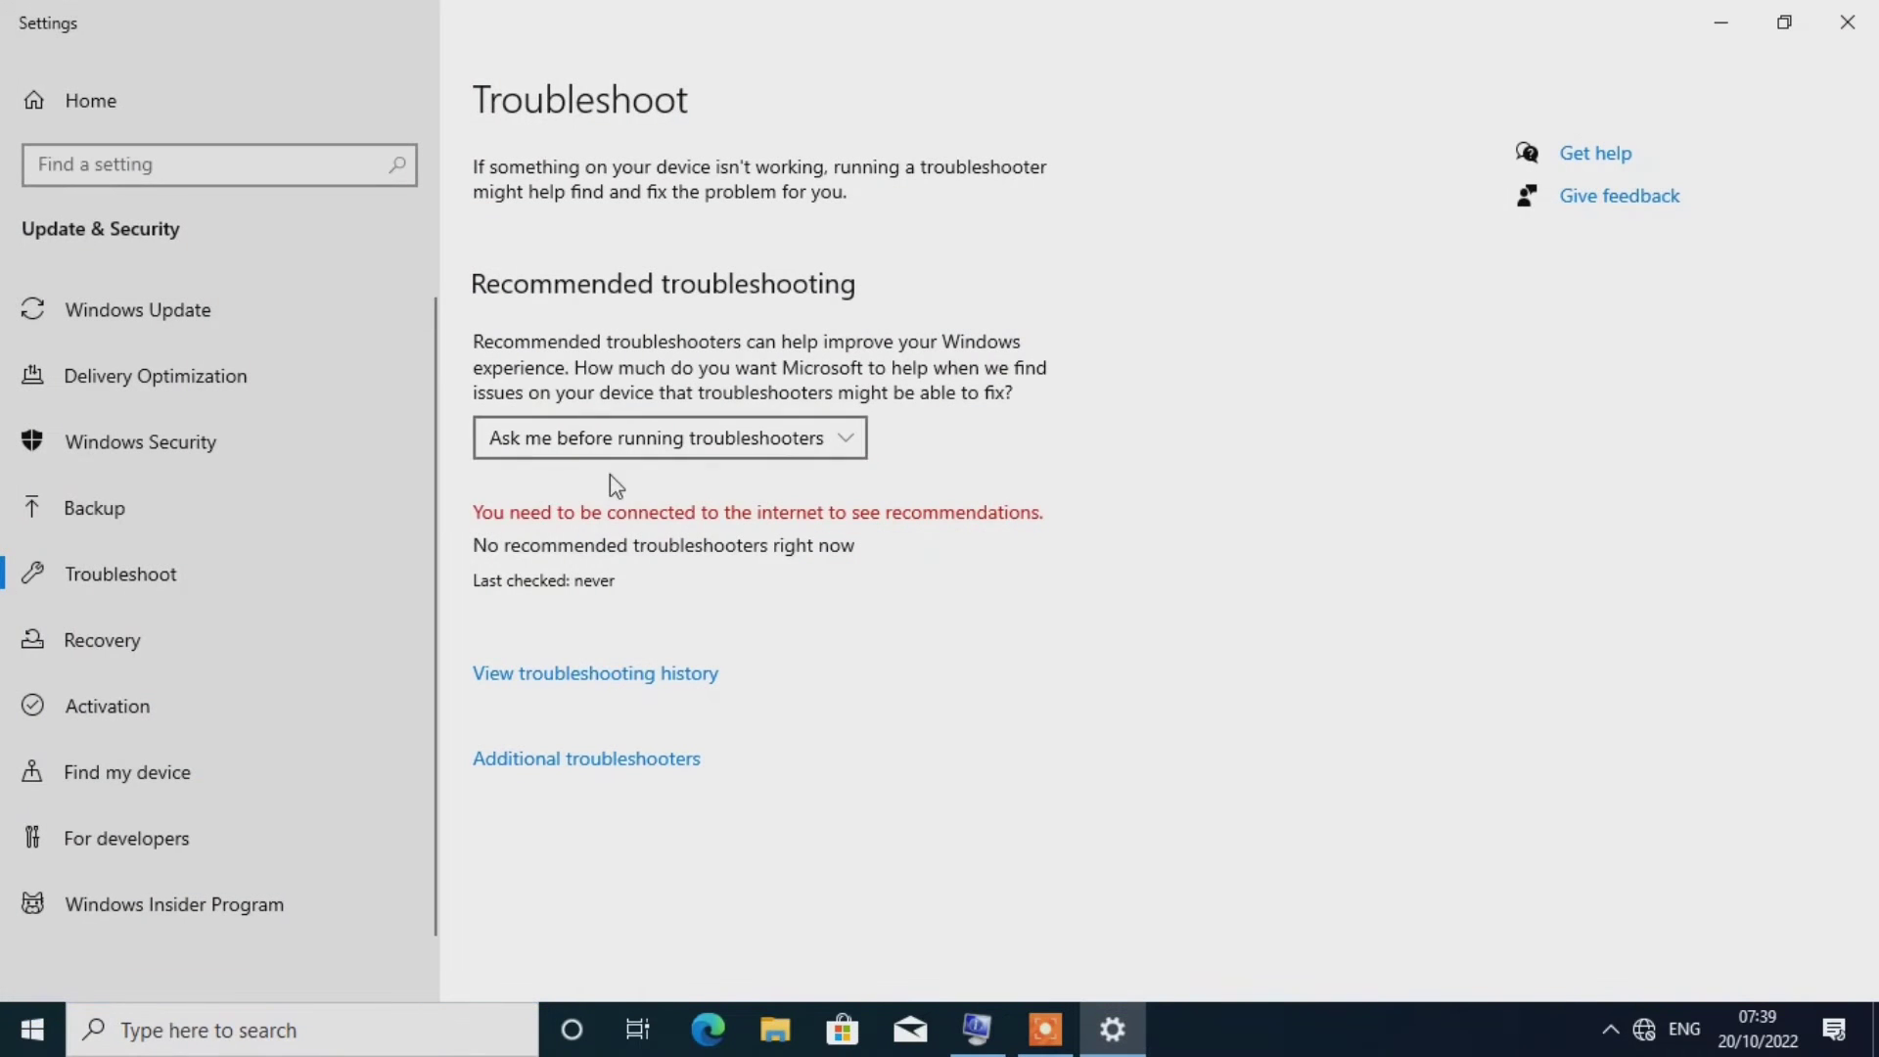
pyautogui.click(640, 764)
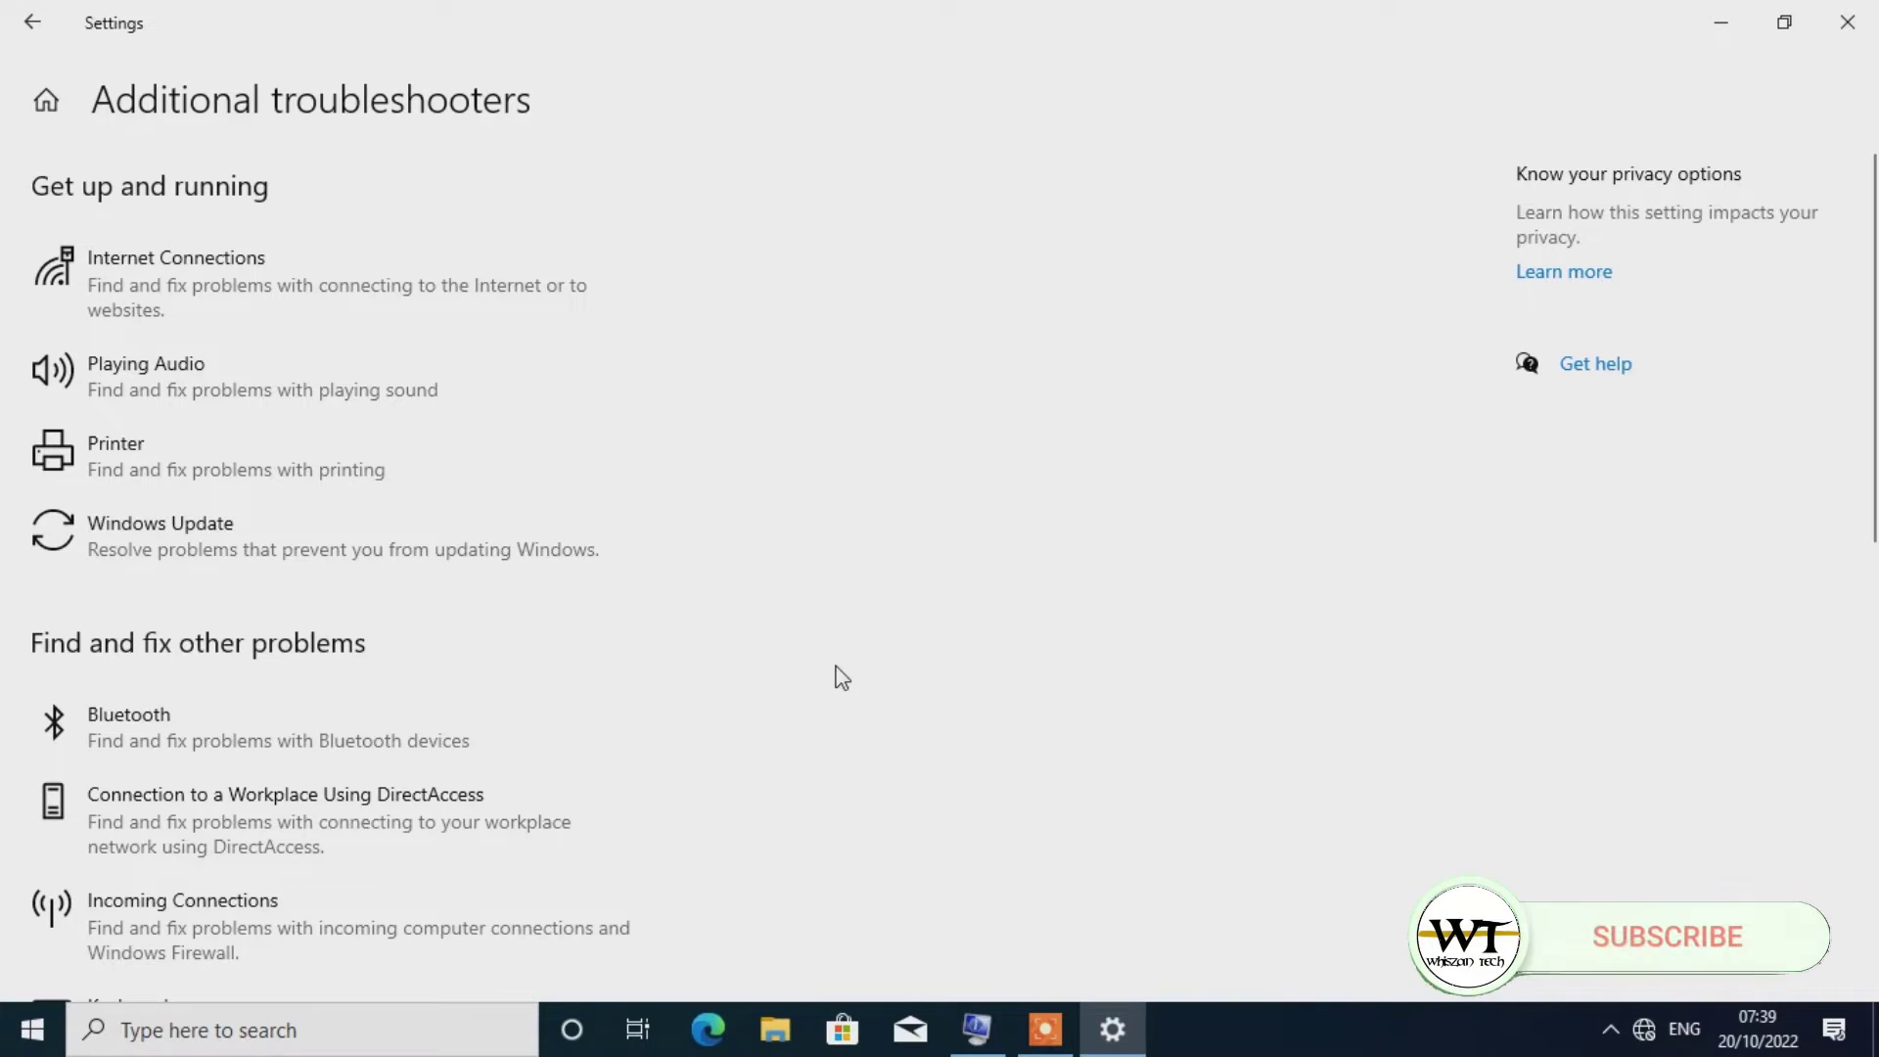
# Run the Bluetooth troubleshooter, apply its fix turning on the adapter, and close it
pyautogui.click(351, 725)
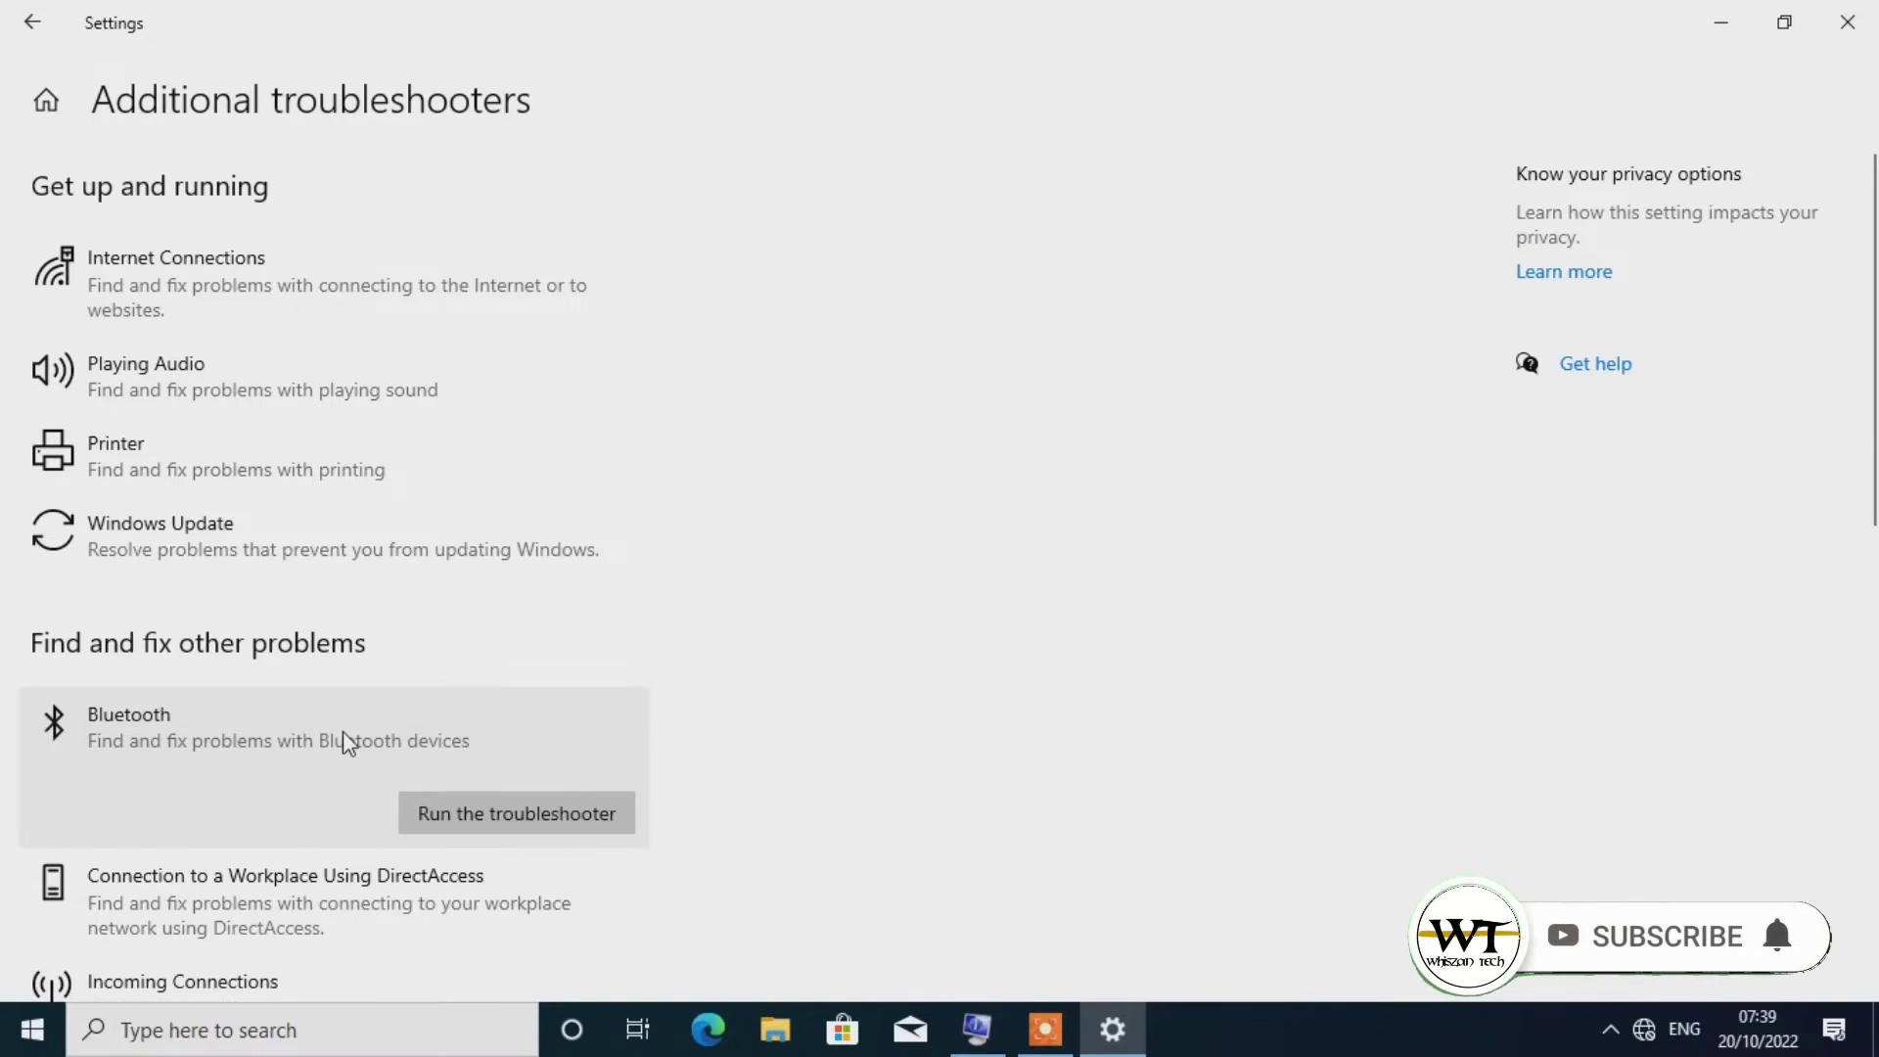
pyautogui.click(486, 811)
pyautogui.scroll(-3, 538, 367)
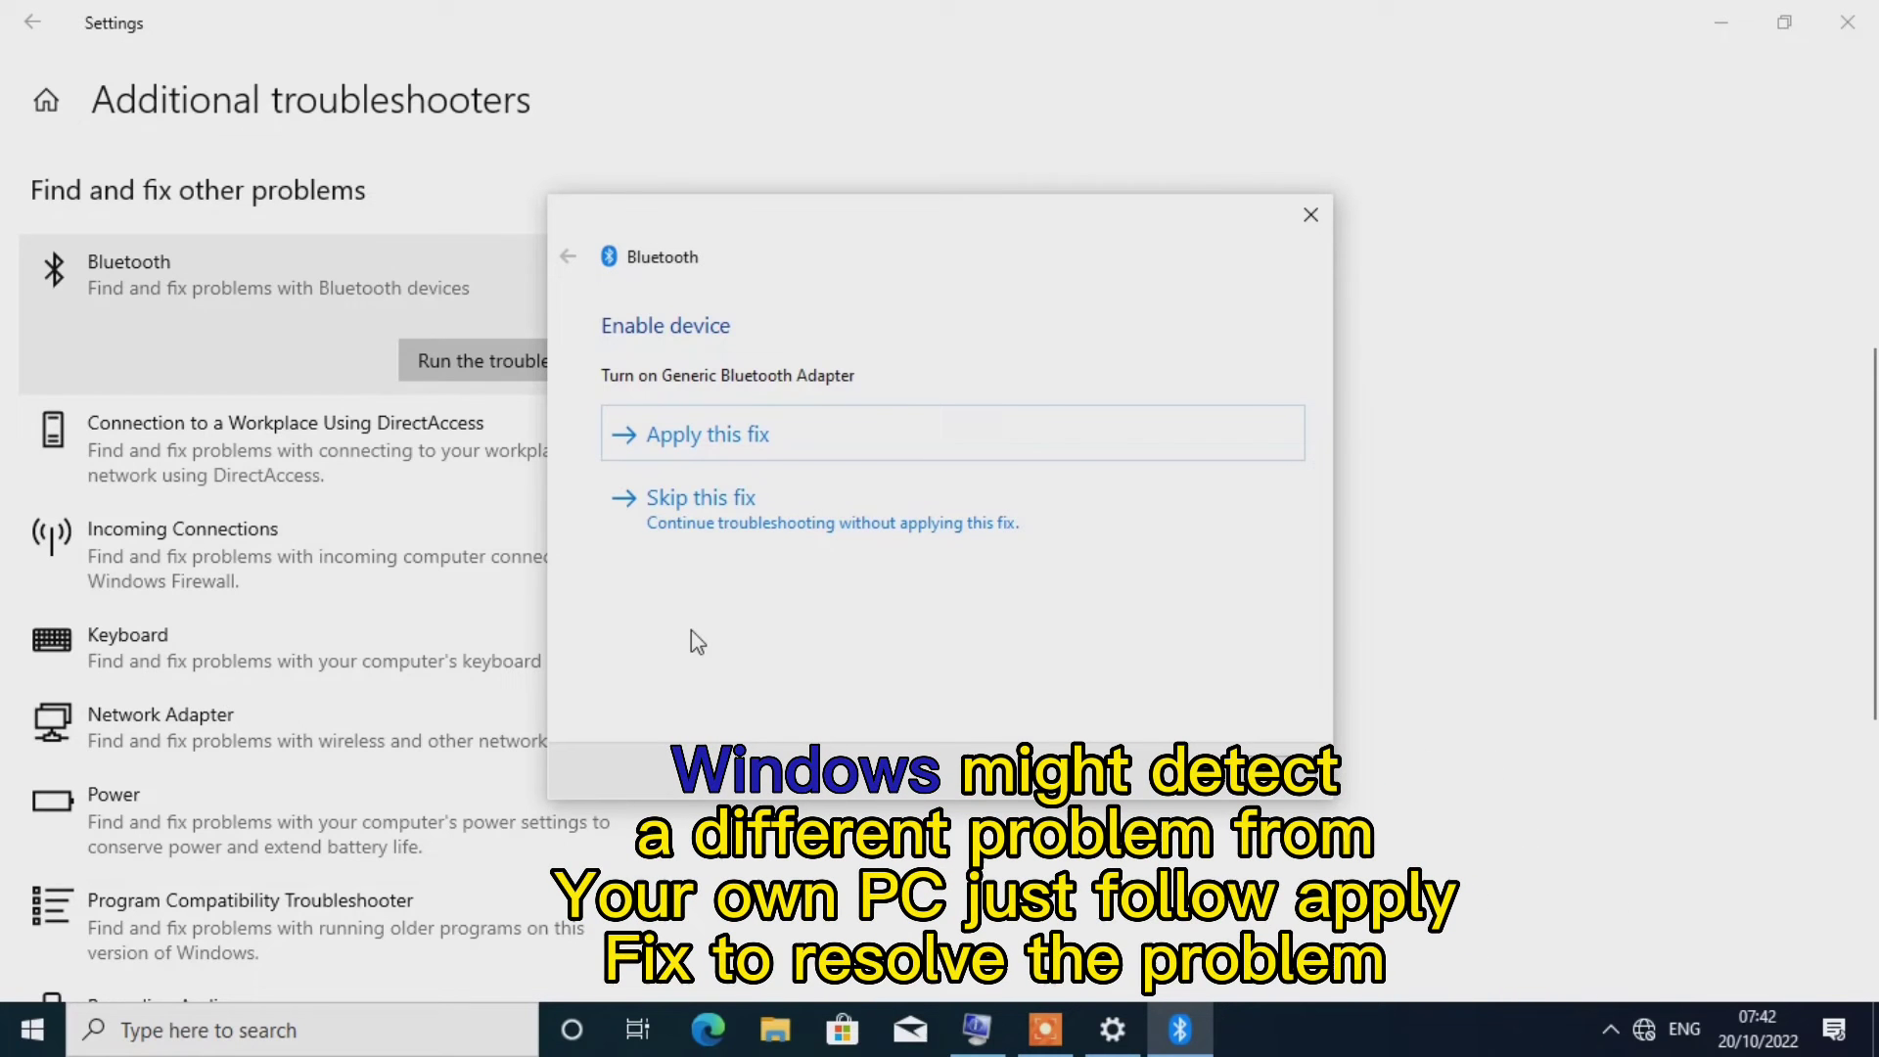
pyautogui.click(809, 448)
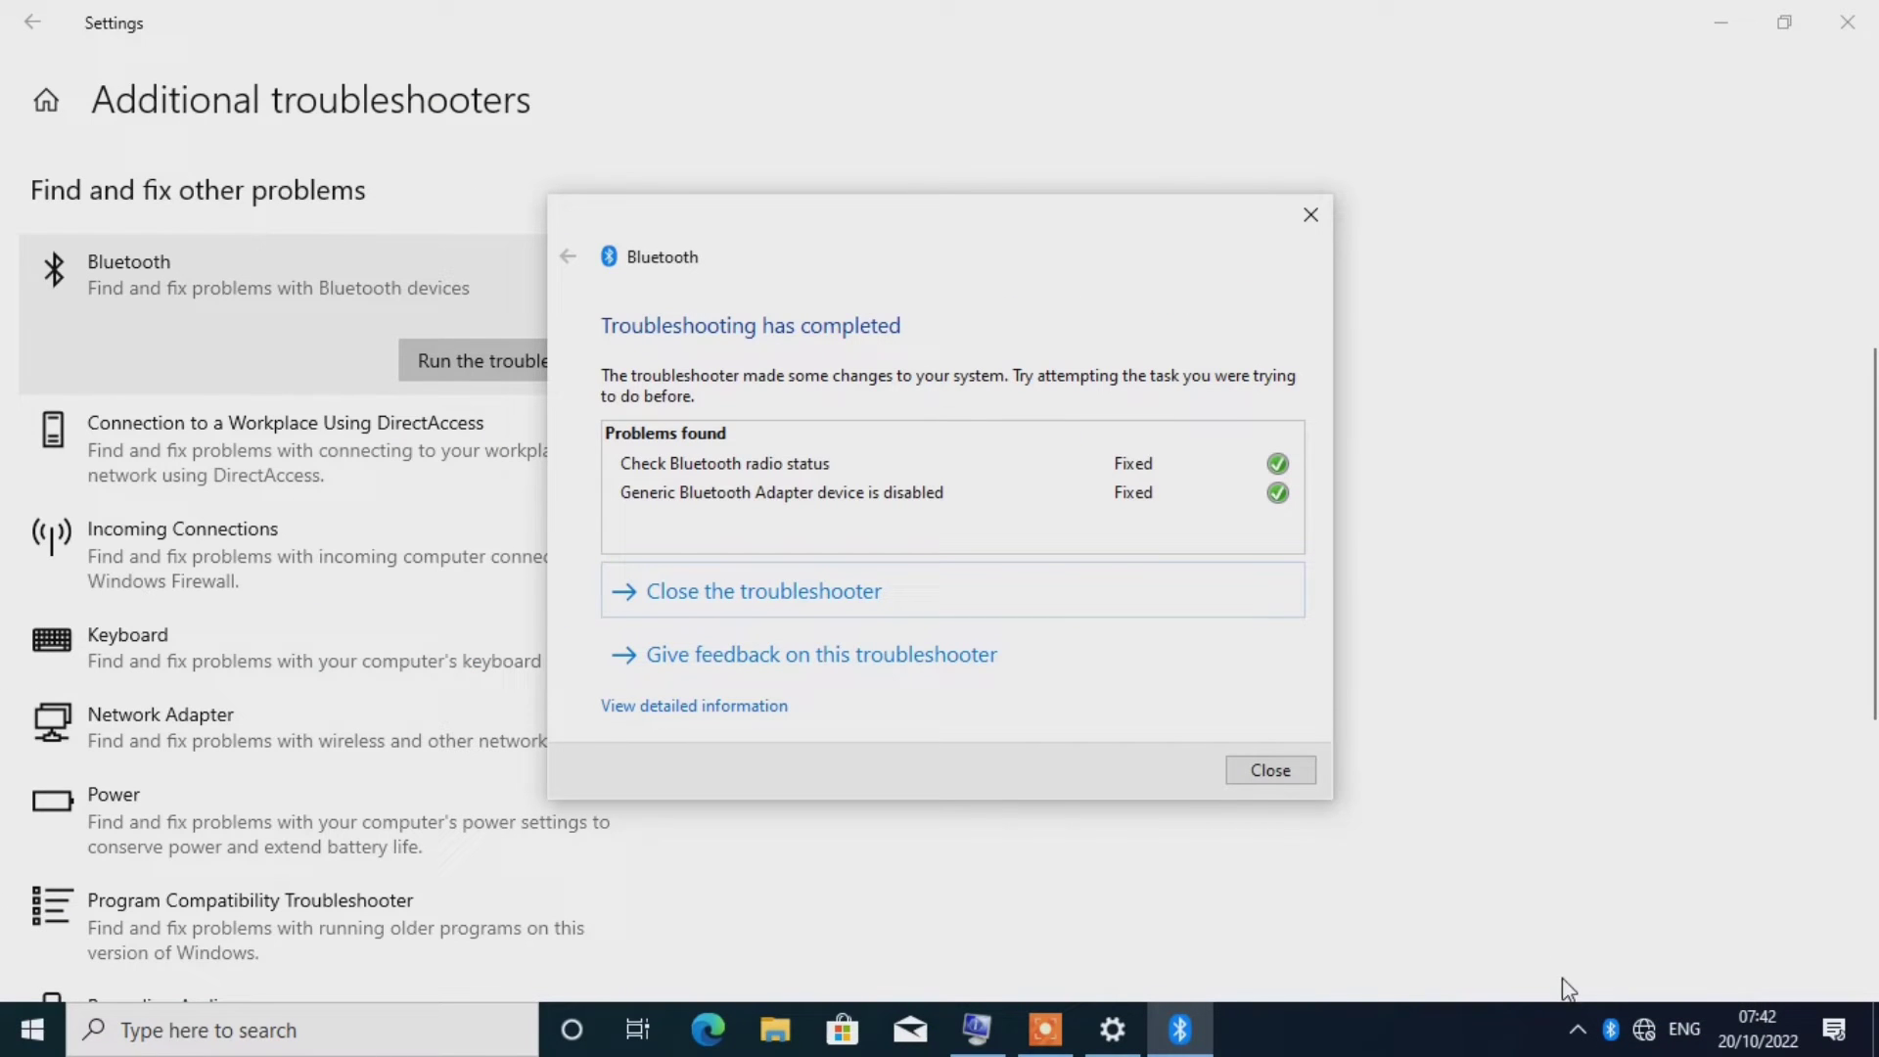
pyautogui.click(1270, 769)
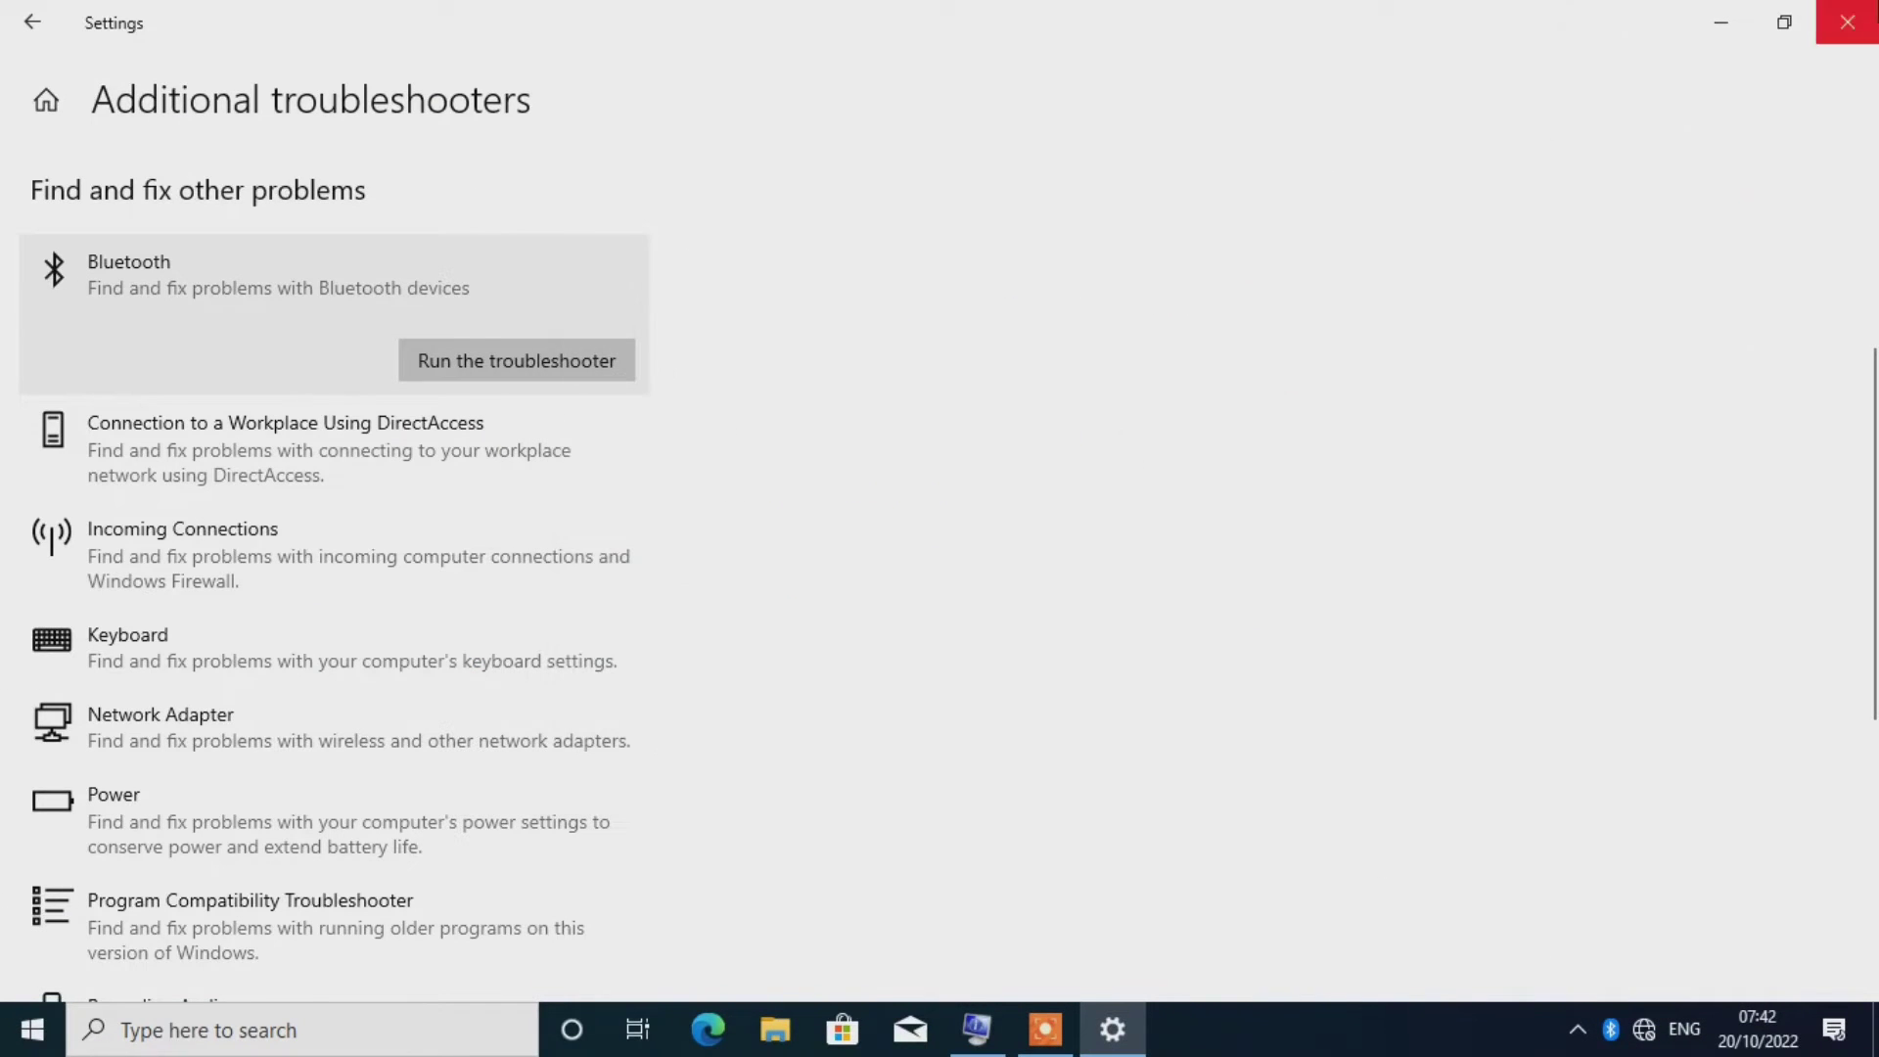
# Close Settings and open Device Manager from the Win+X menu
pyautogui.click(1847, 23)
pyautogui.press('super')
pyautogui.press('super')
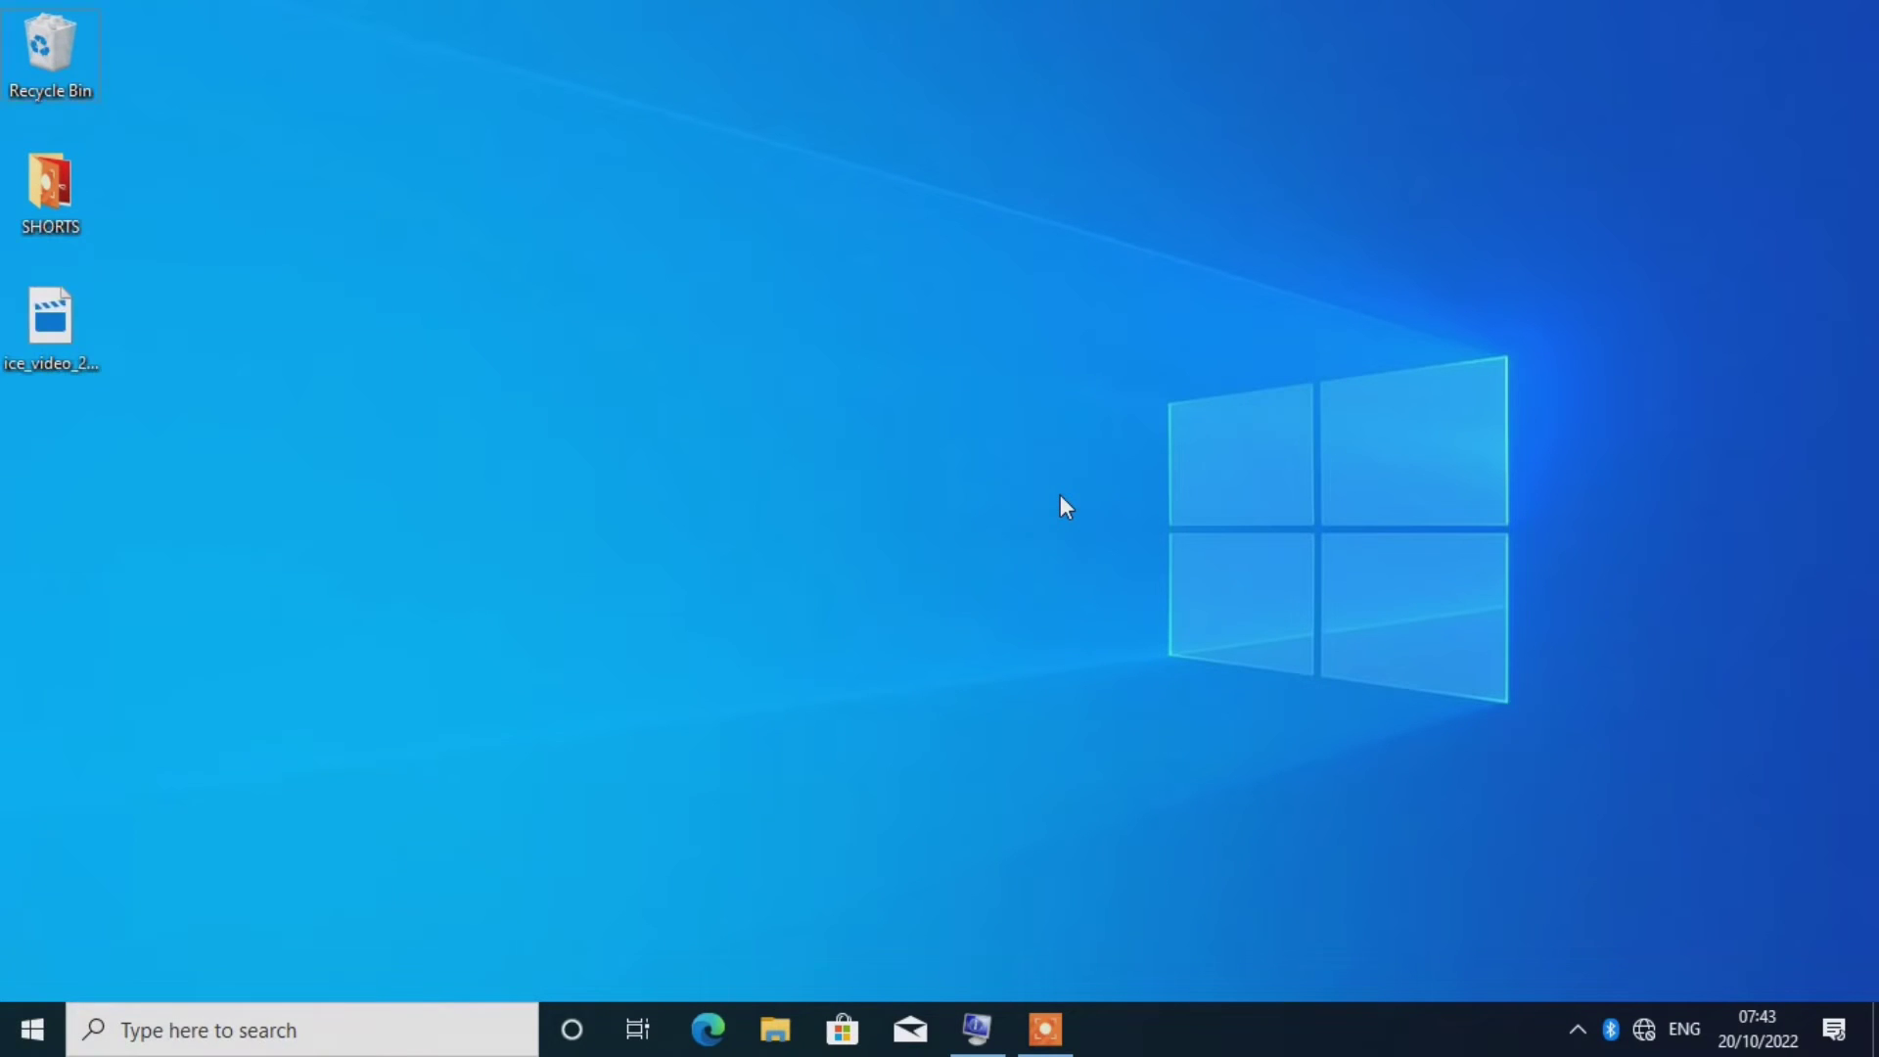
pyautogui.press('super+x')
pyautogui.click(280, 472)
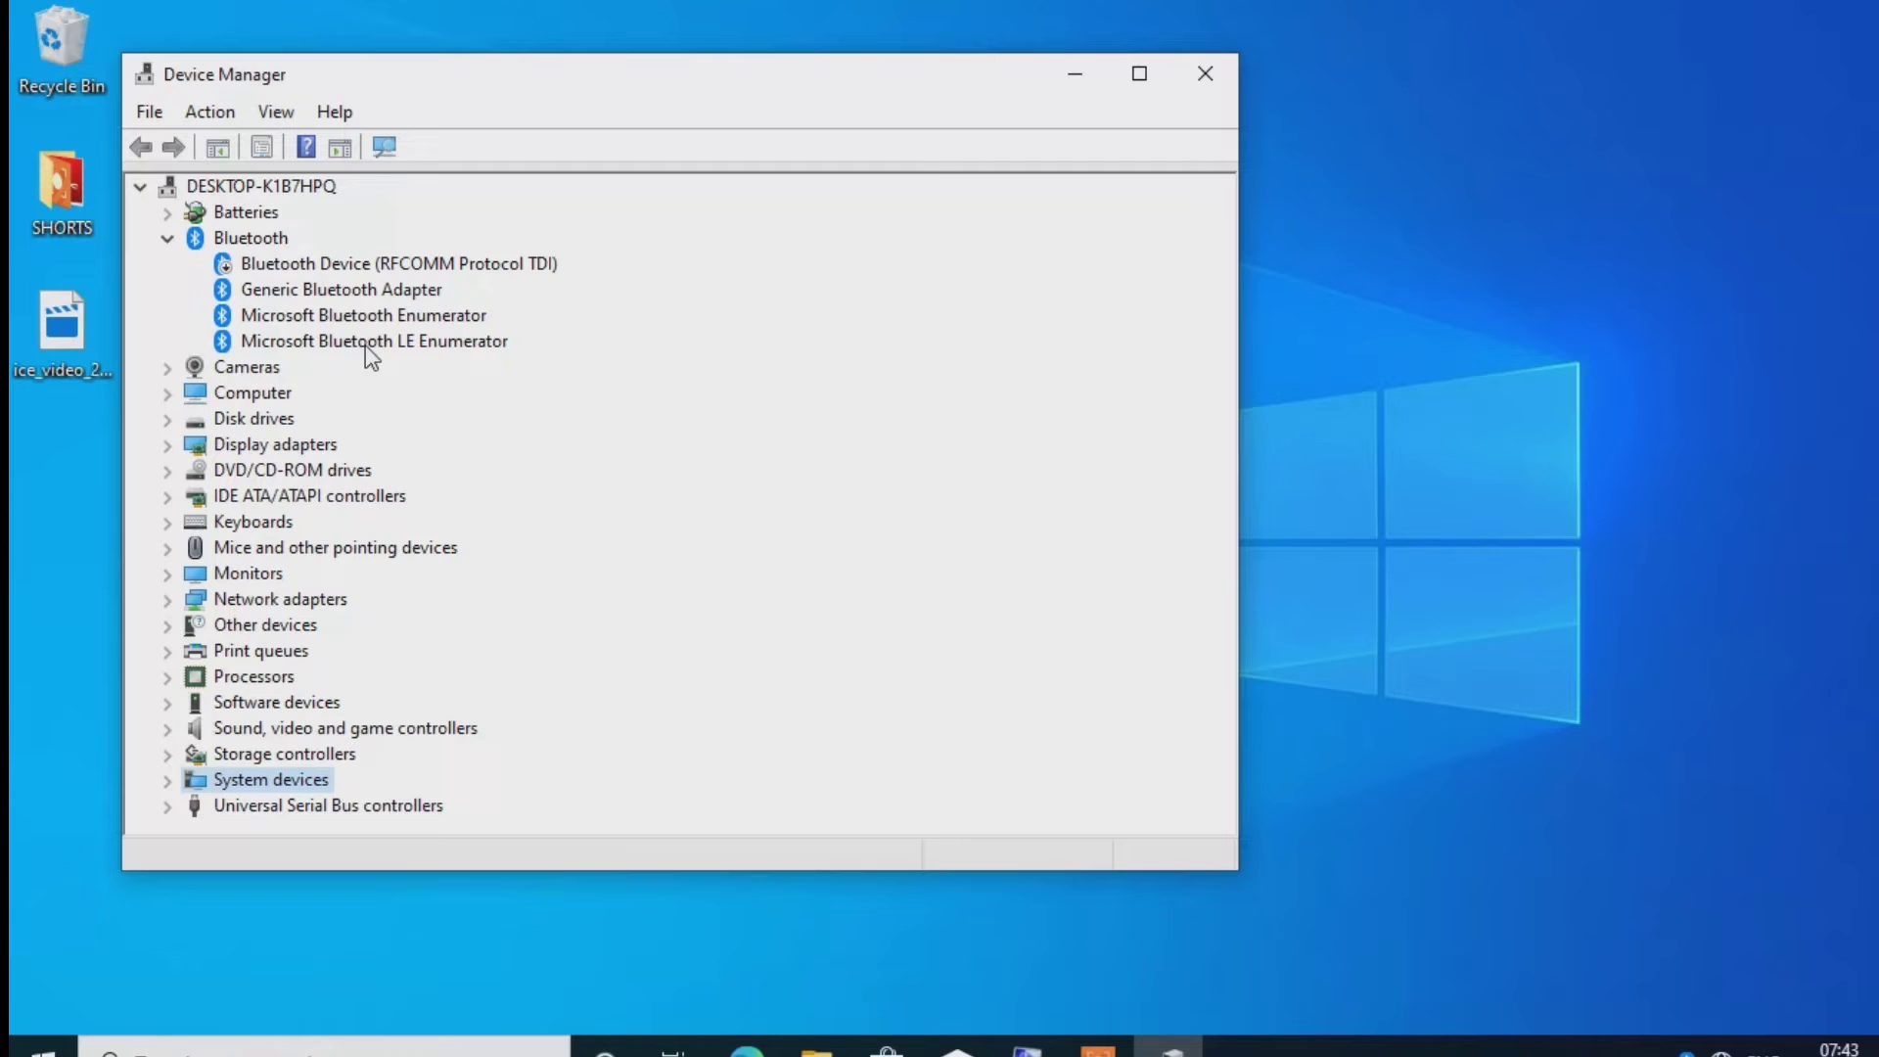
# Update the Generic Bluetooth Adapter with the compatible Generic Bluetooth Adapter driver from this computer
pyautogui.click(334, 294)
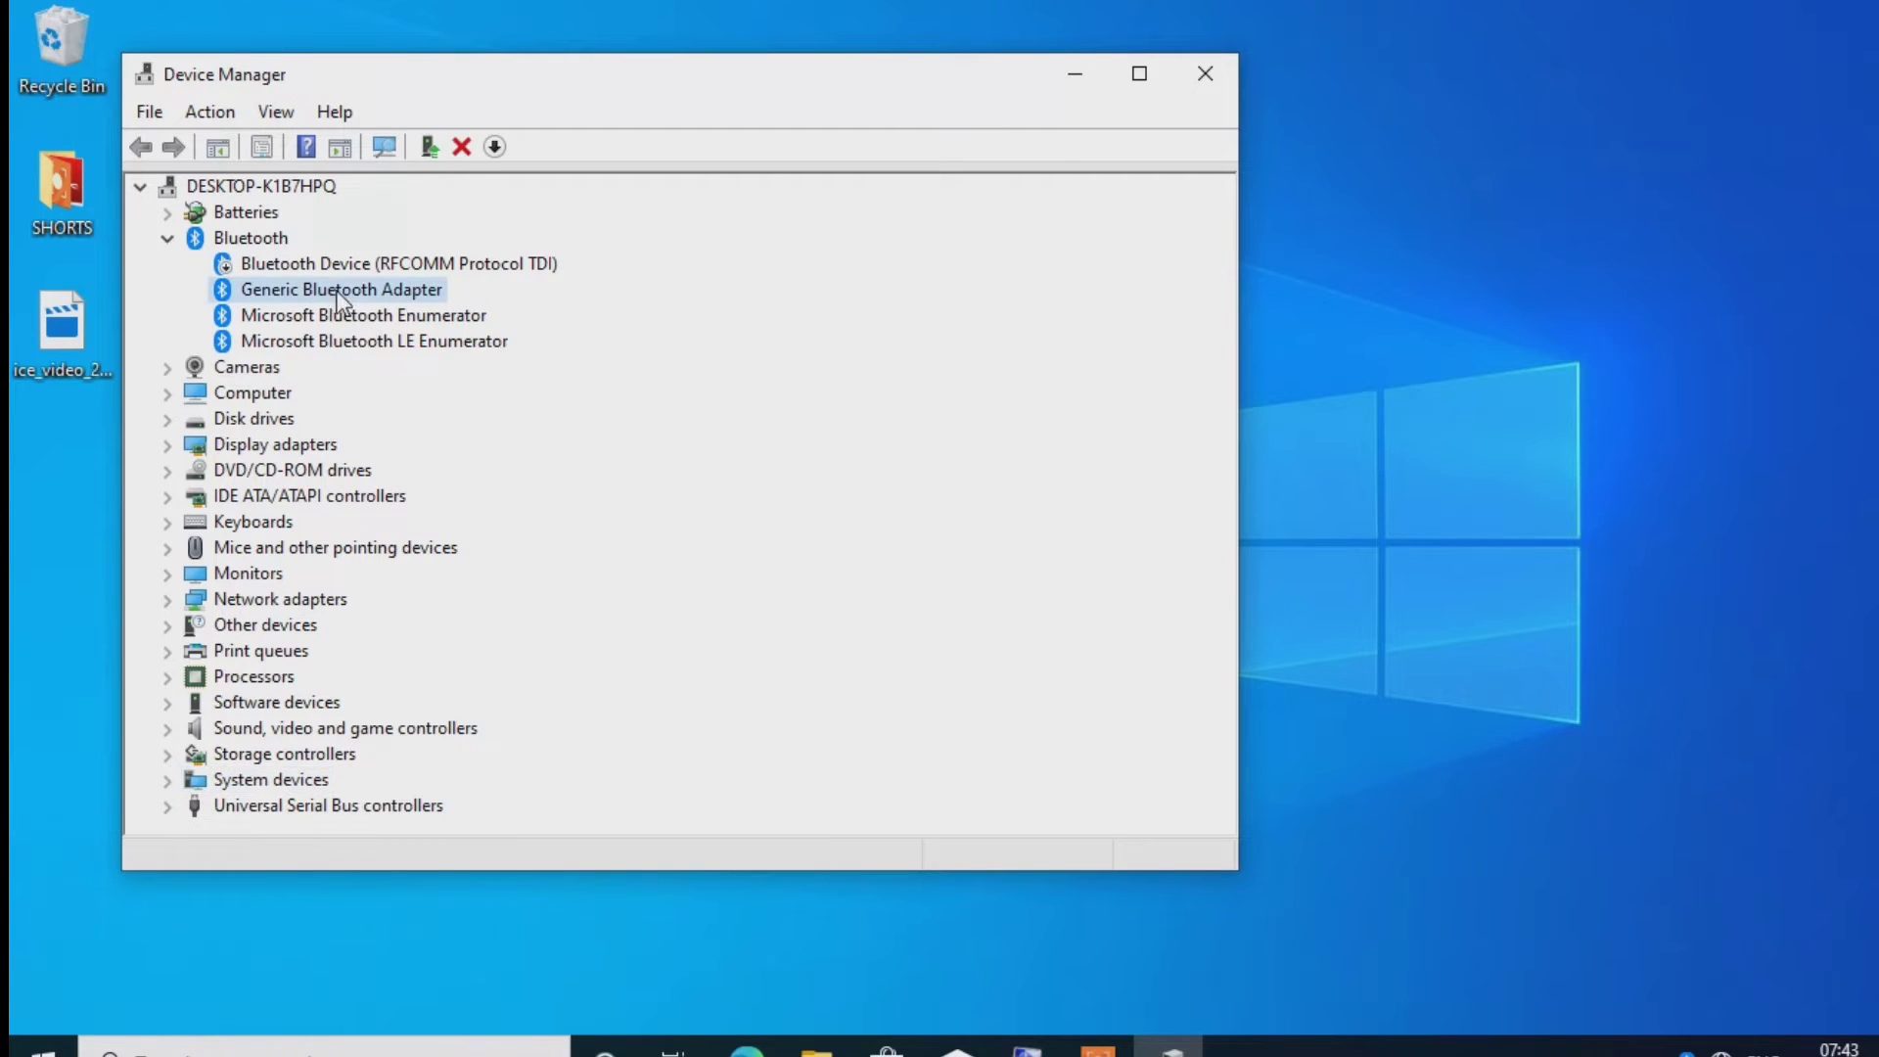
pyautogui.rightClick(342, 289)
pyautogui.click(419, 313)
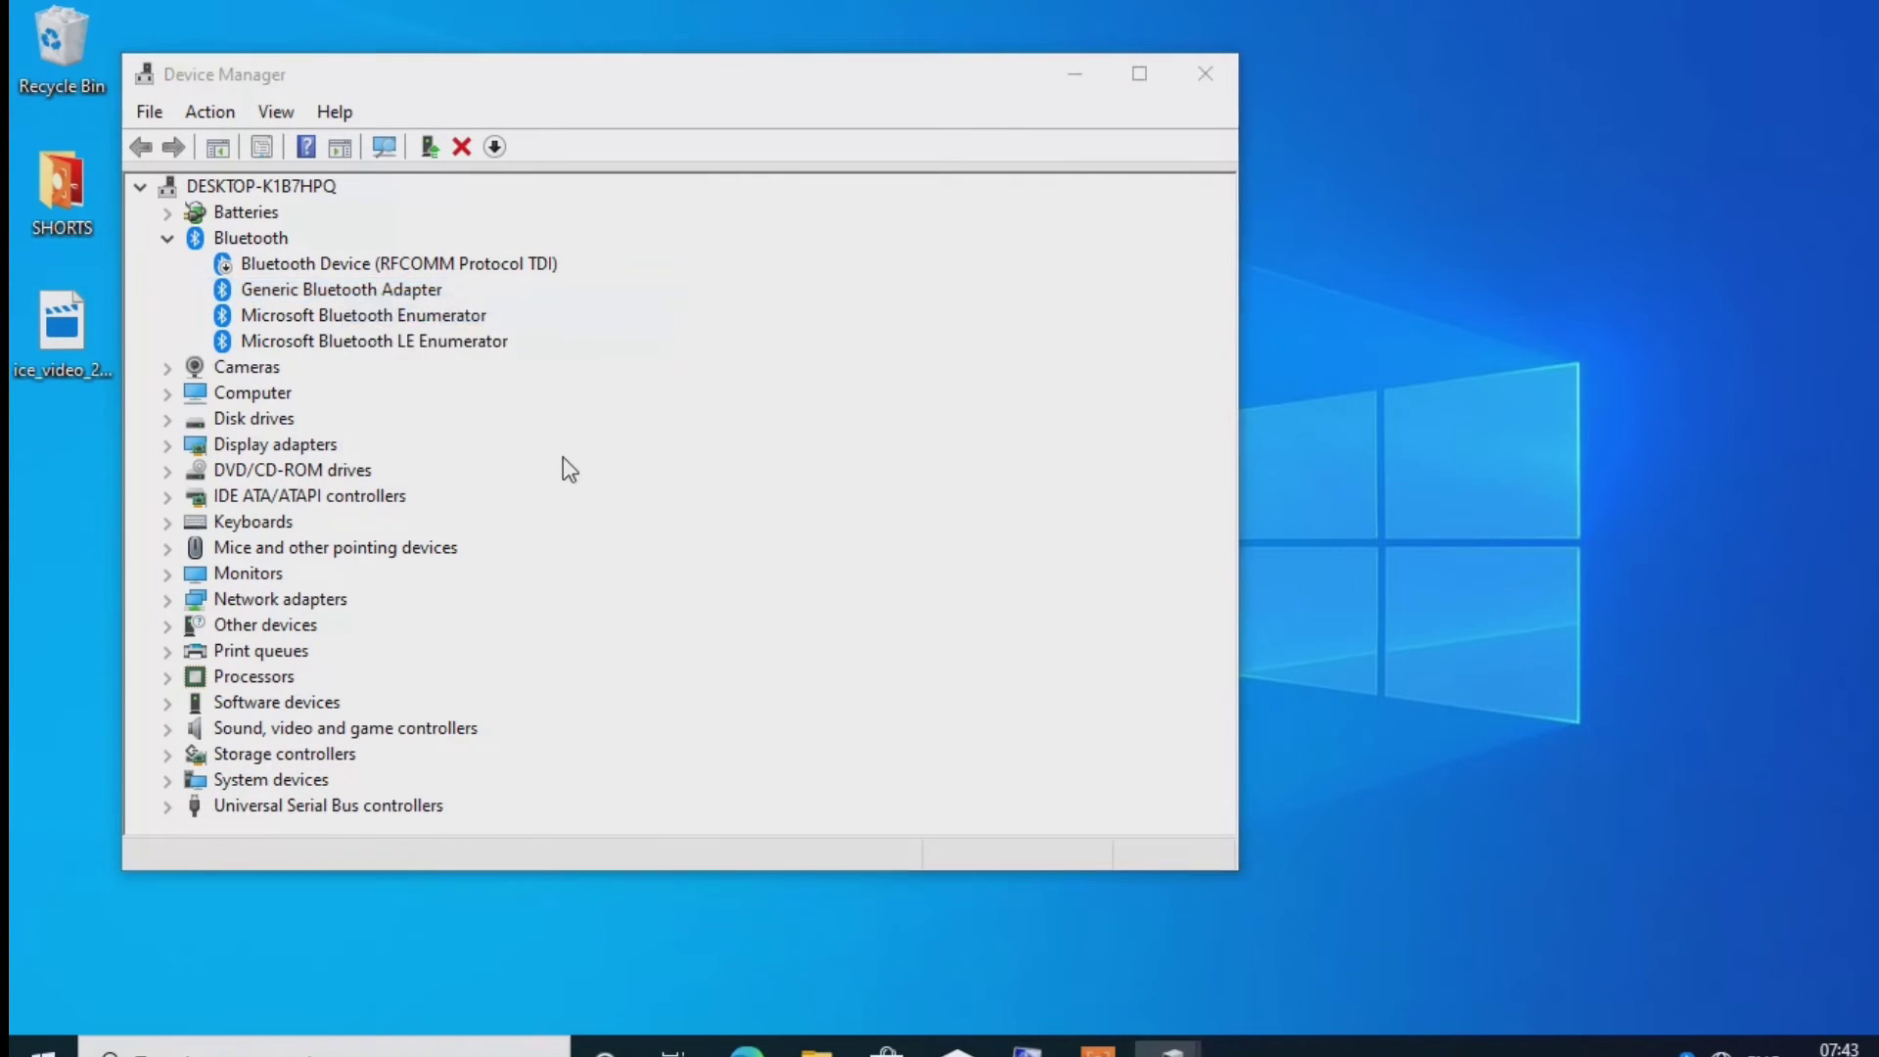
pyautogui.click(624, 566)
pyautogui.click(657, 647)
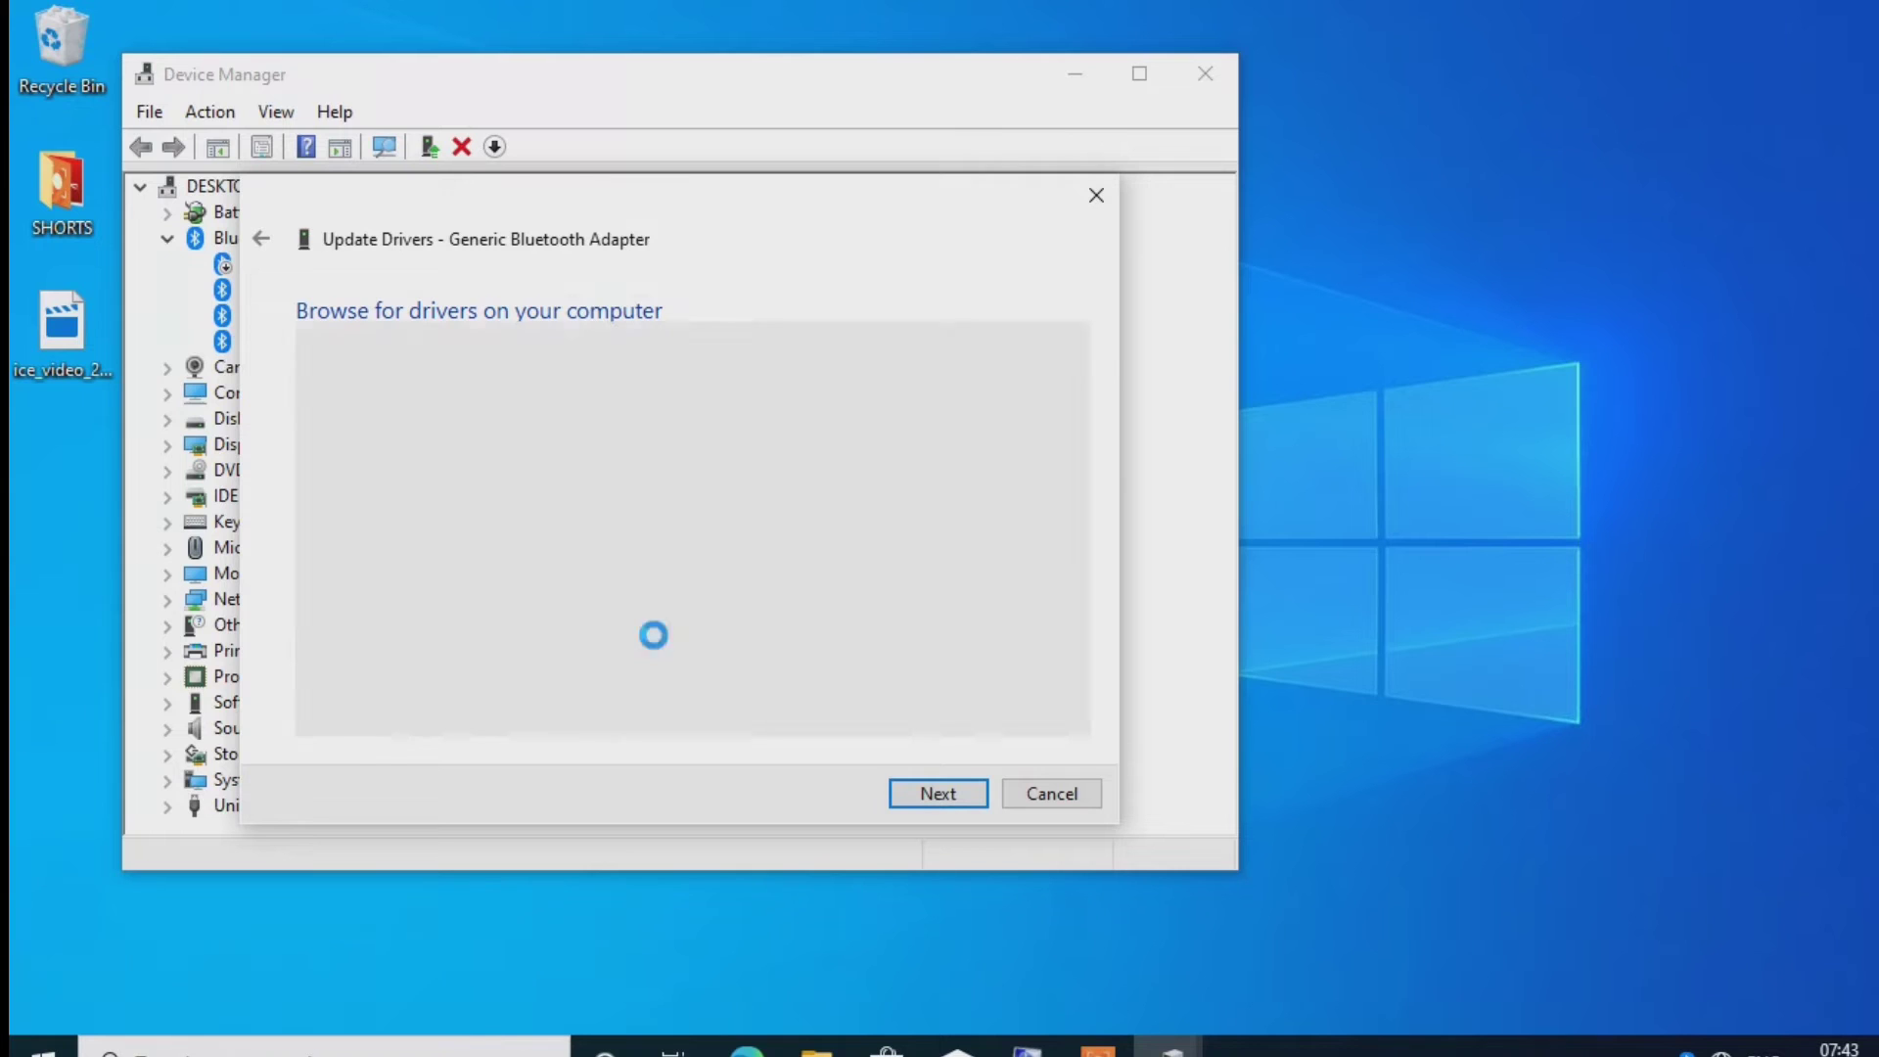
pyautogui.click(501, 554)
pyautogui.click(923, 794)
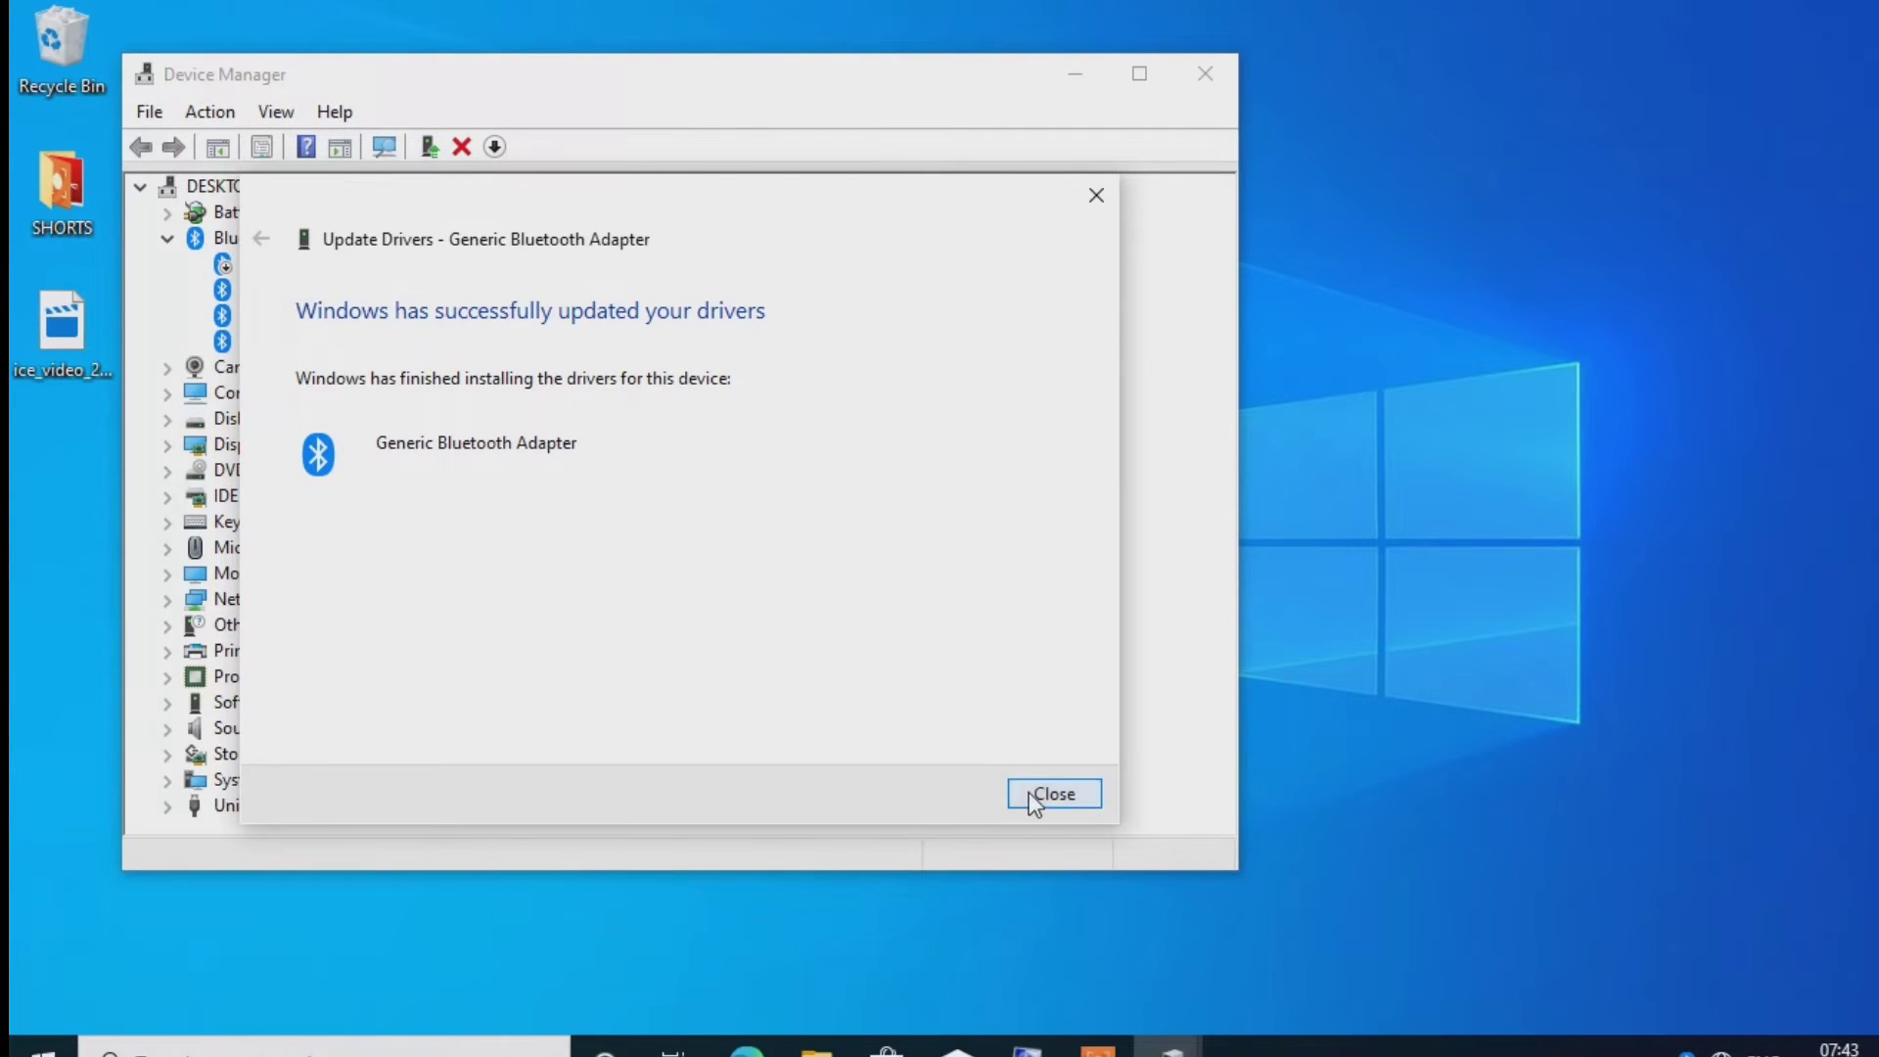
pyautogui.click(1032, 793)
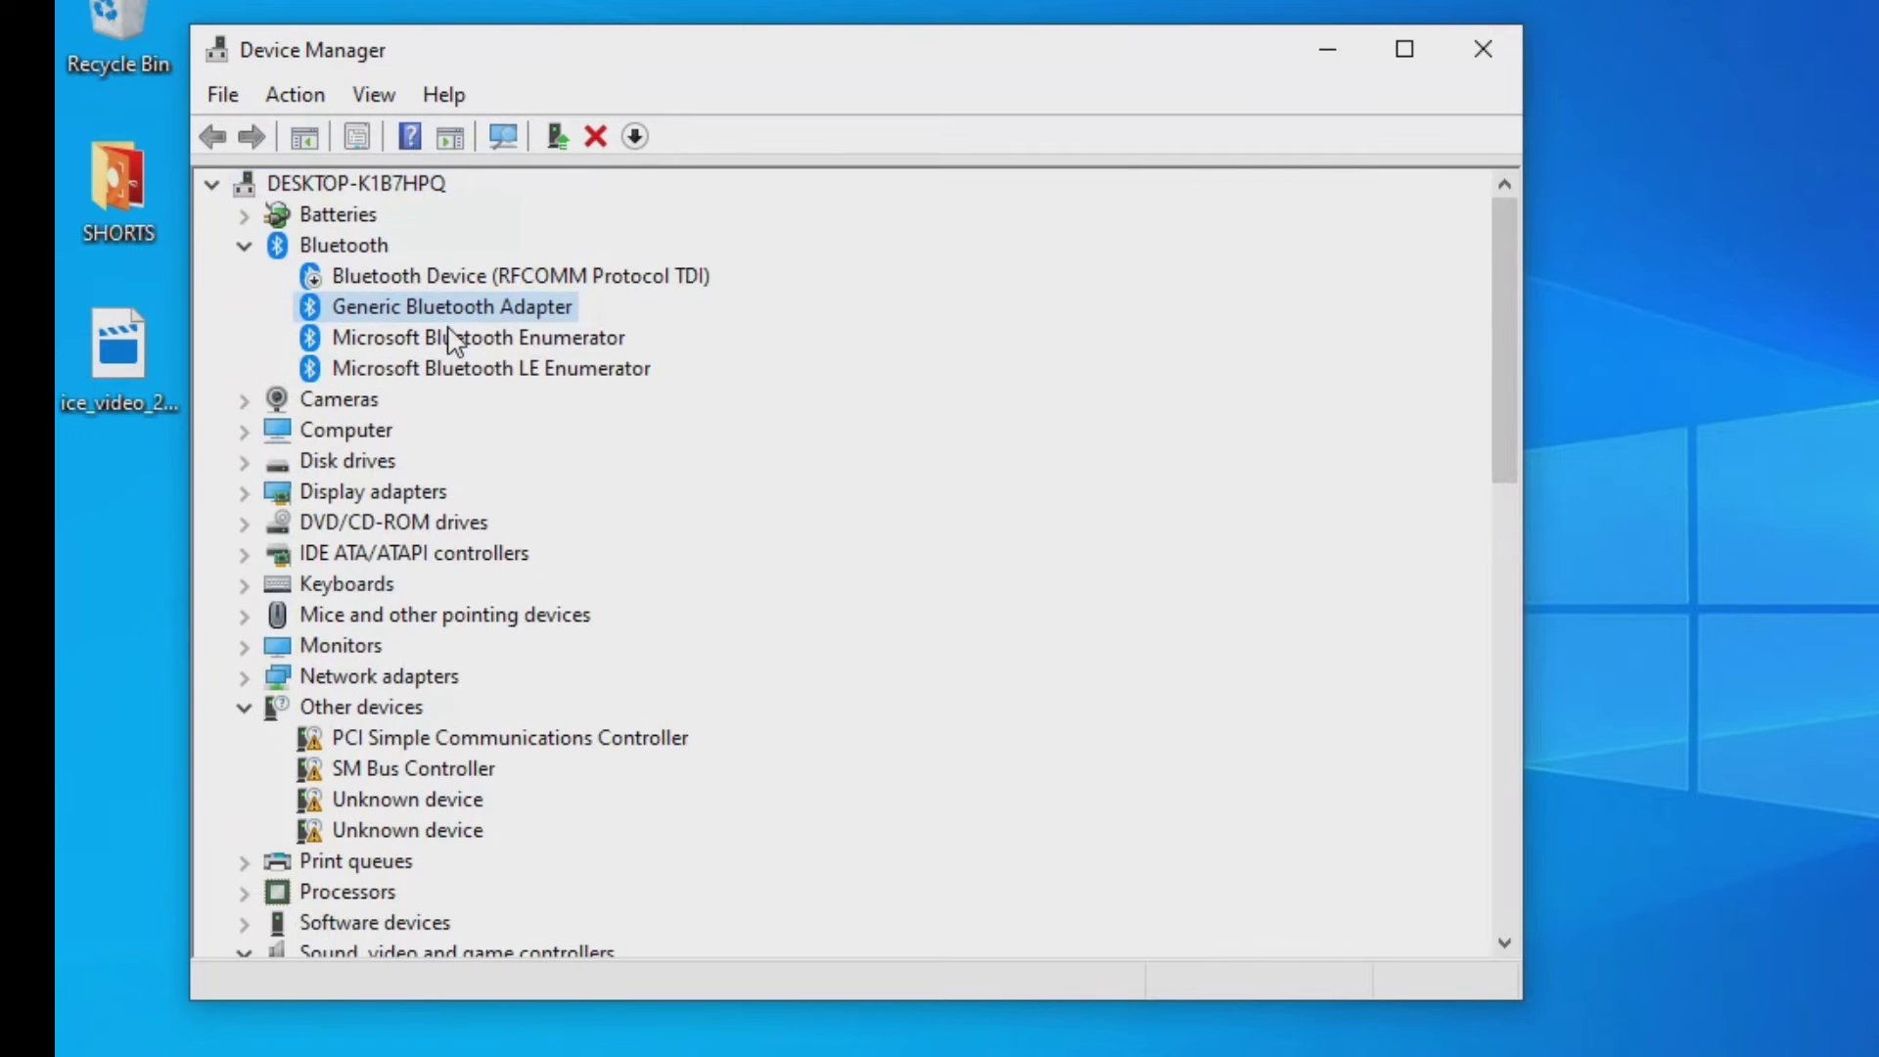
# Update the Microsoft Bluetooth Enumerator with its driver picked from this computer
pyautogui.rightClick(440, 341)
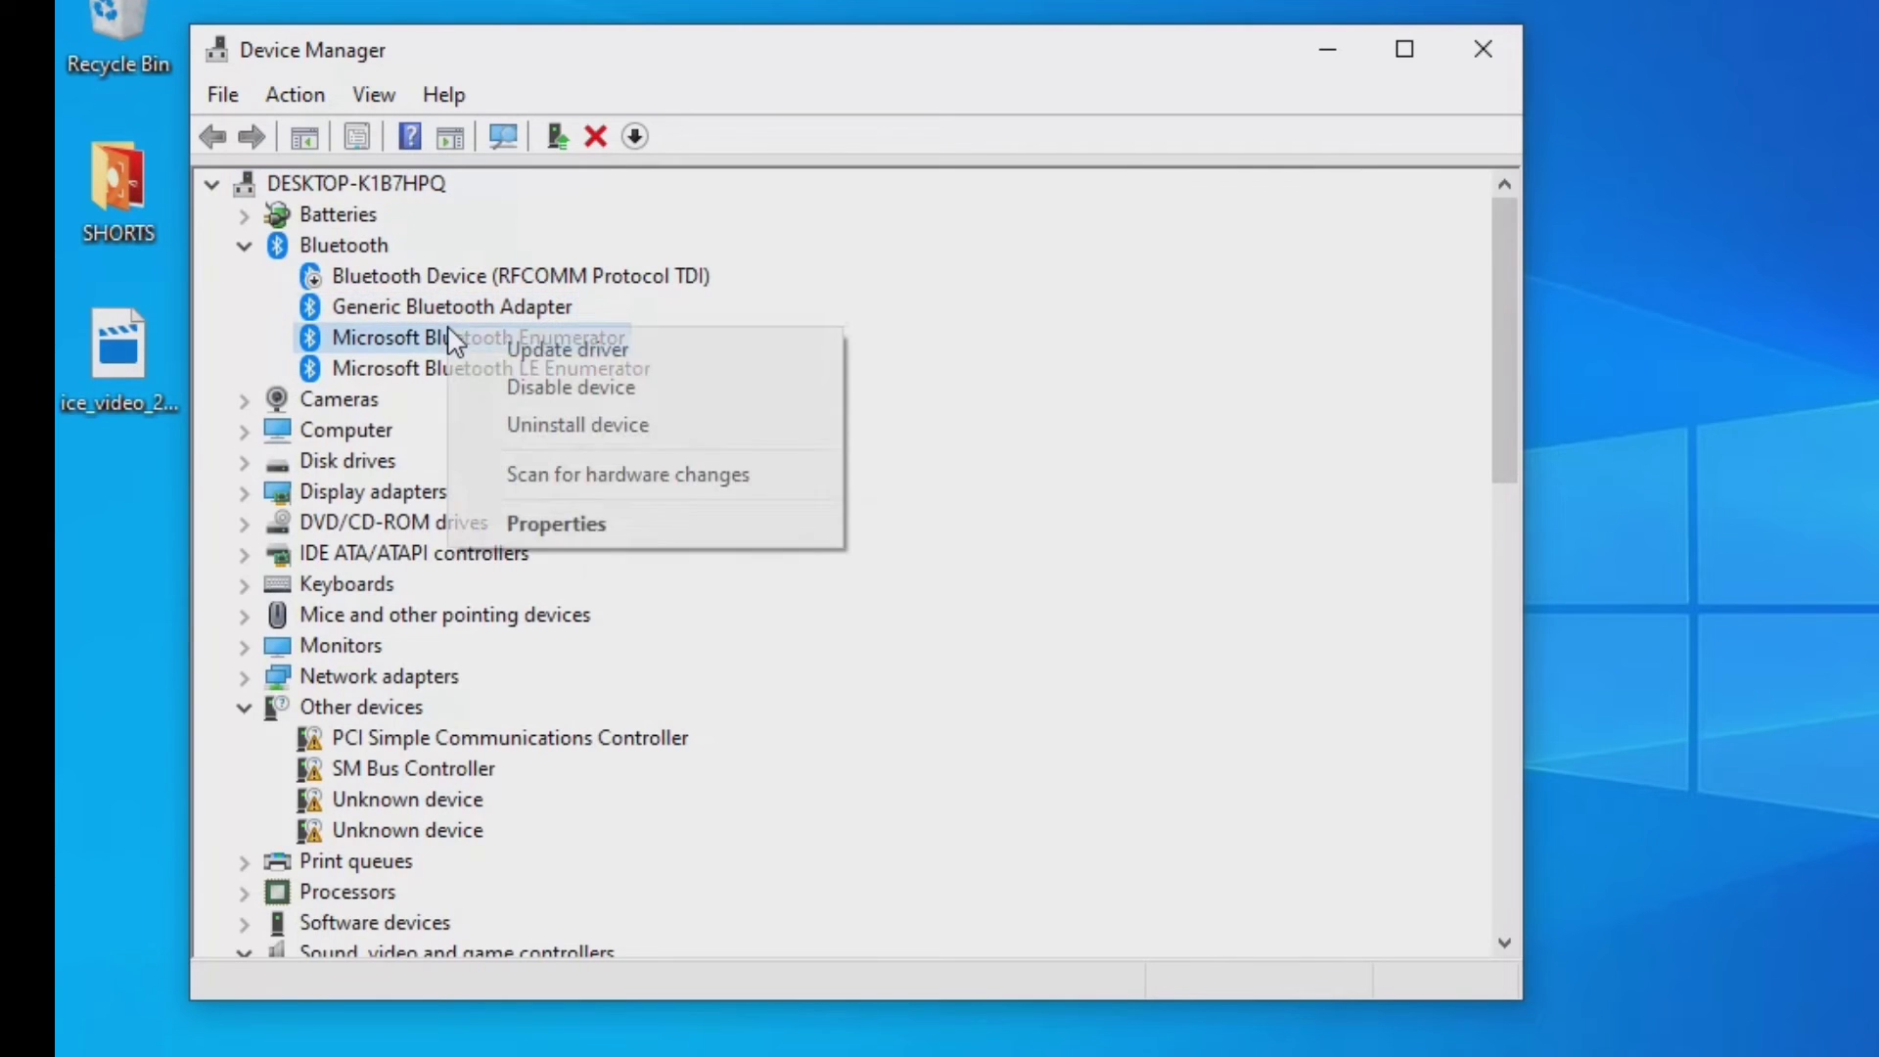
pyautogui.click(507, 347)
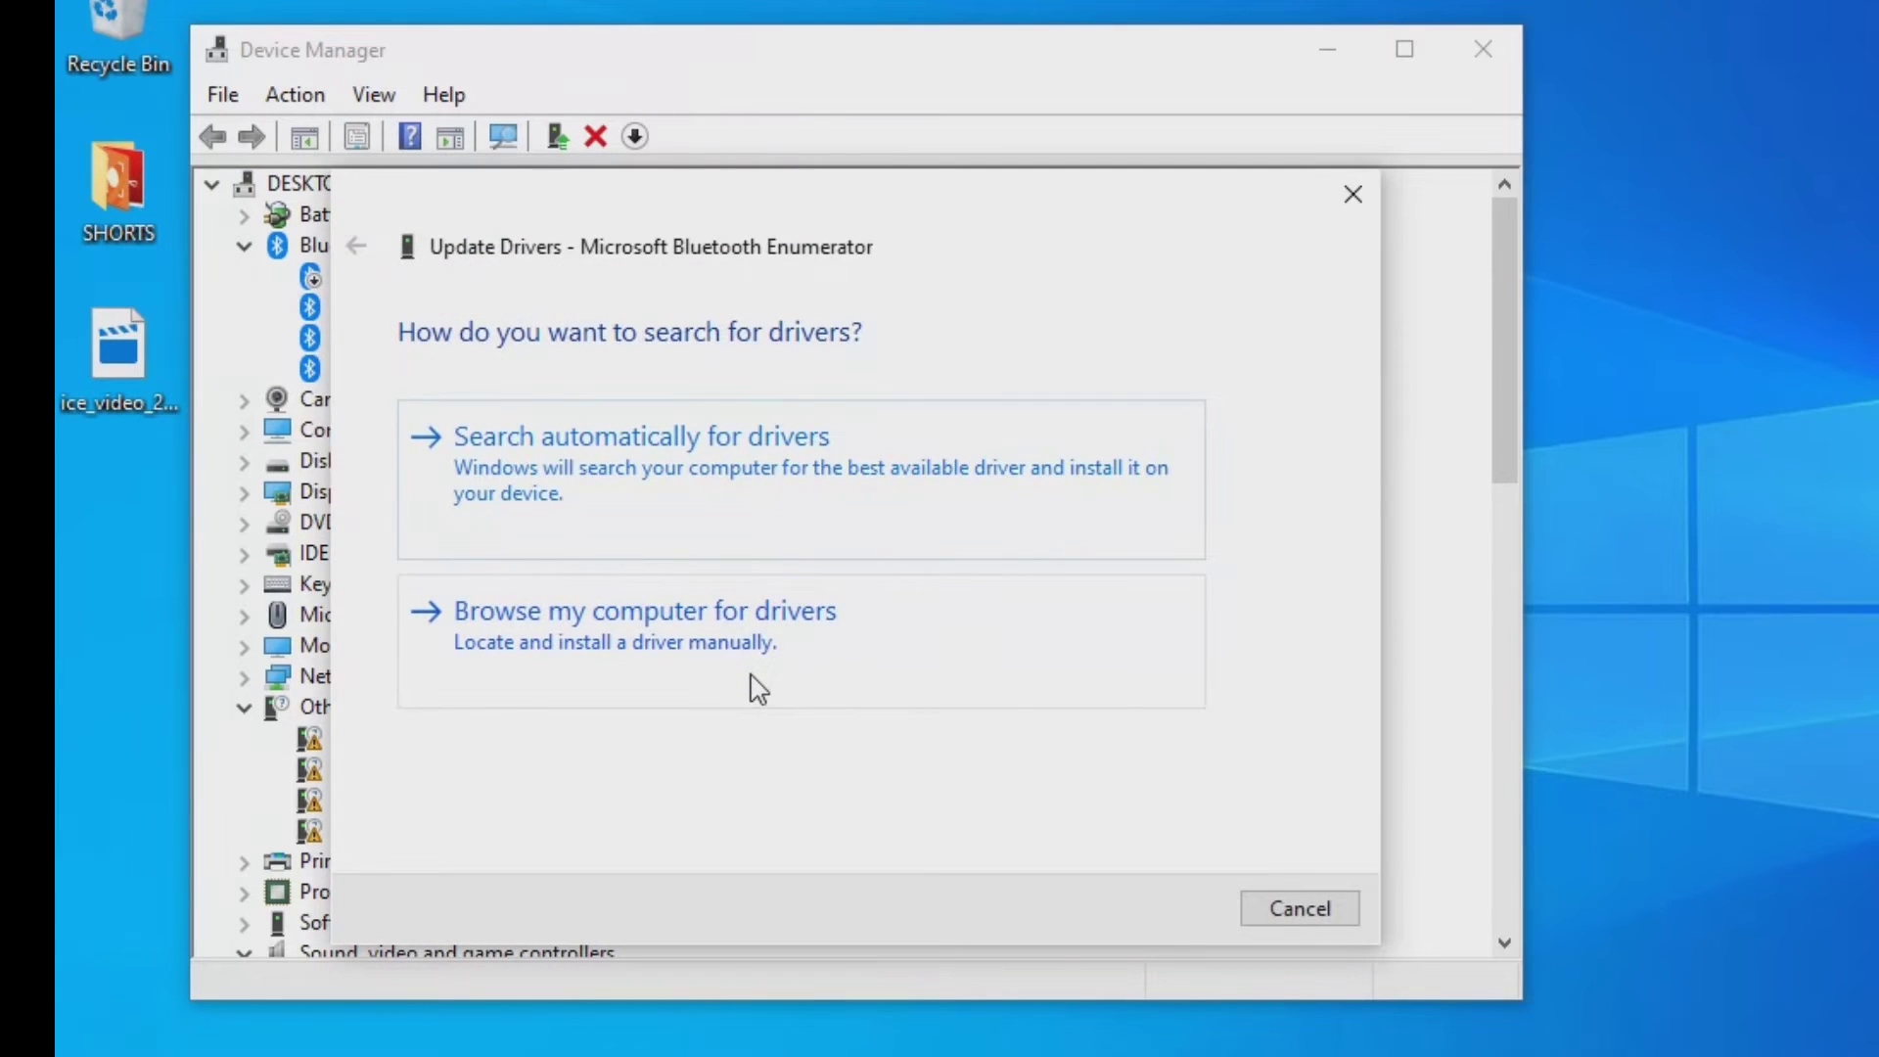
pyautogui.click(756, 689)
pyautogui.click(846, 743)
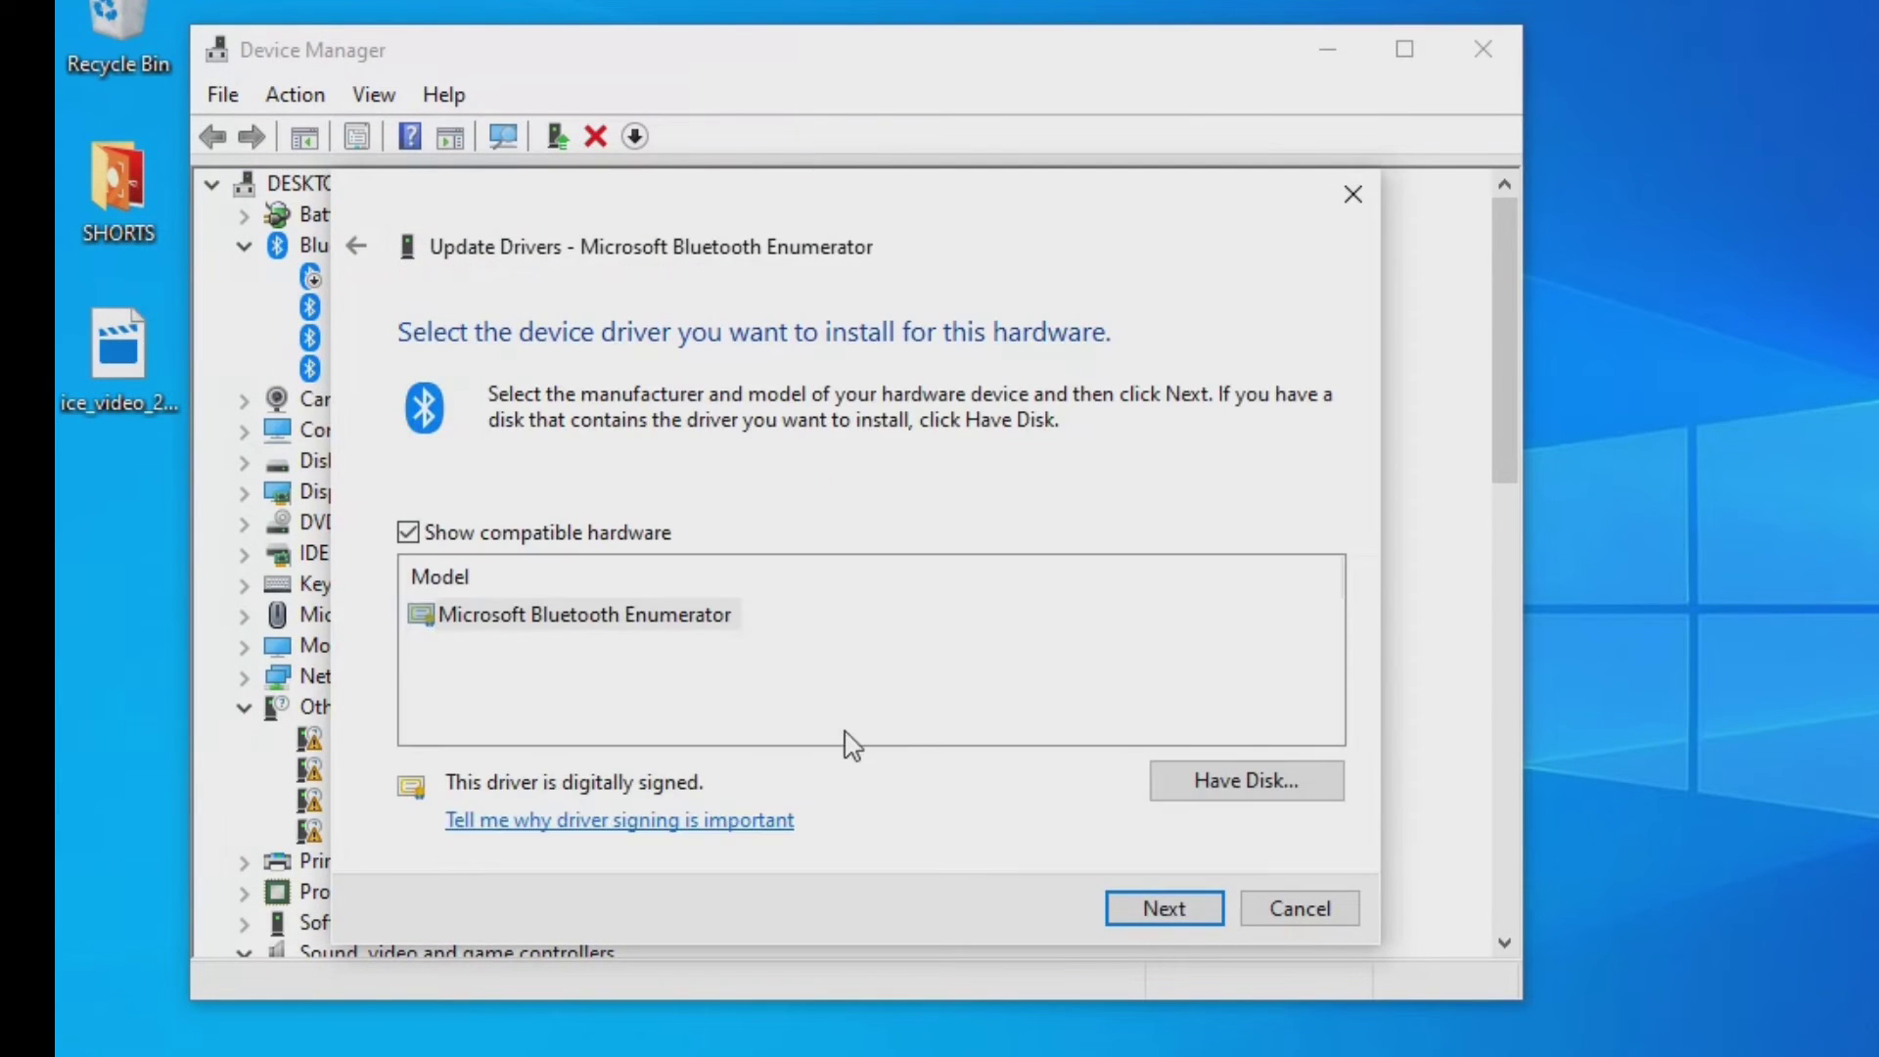
pyautogui.click(655, 636)
pyautogui.click(1155, 911)
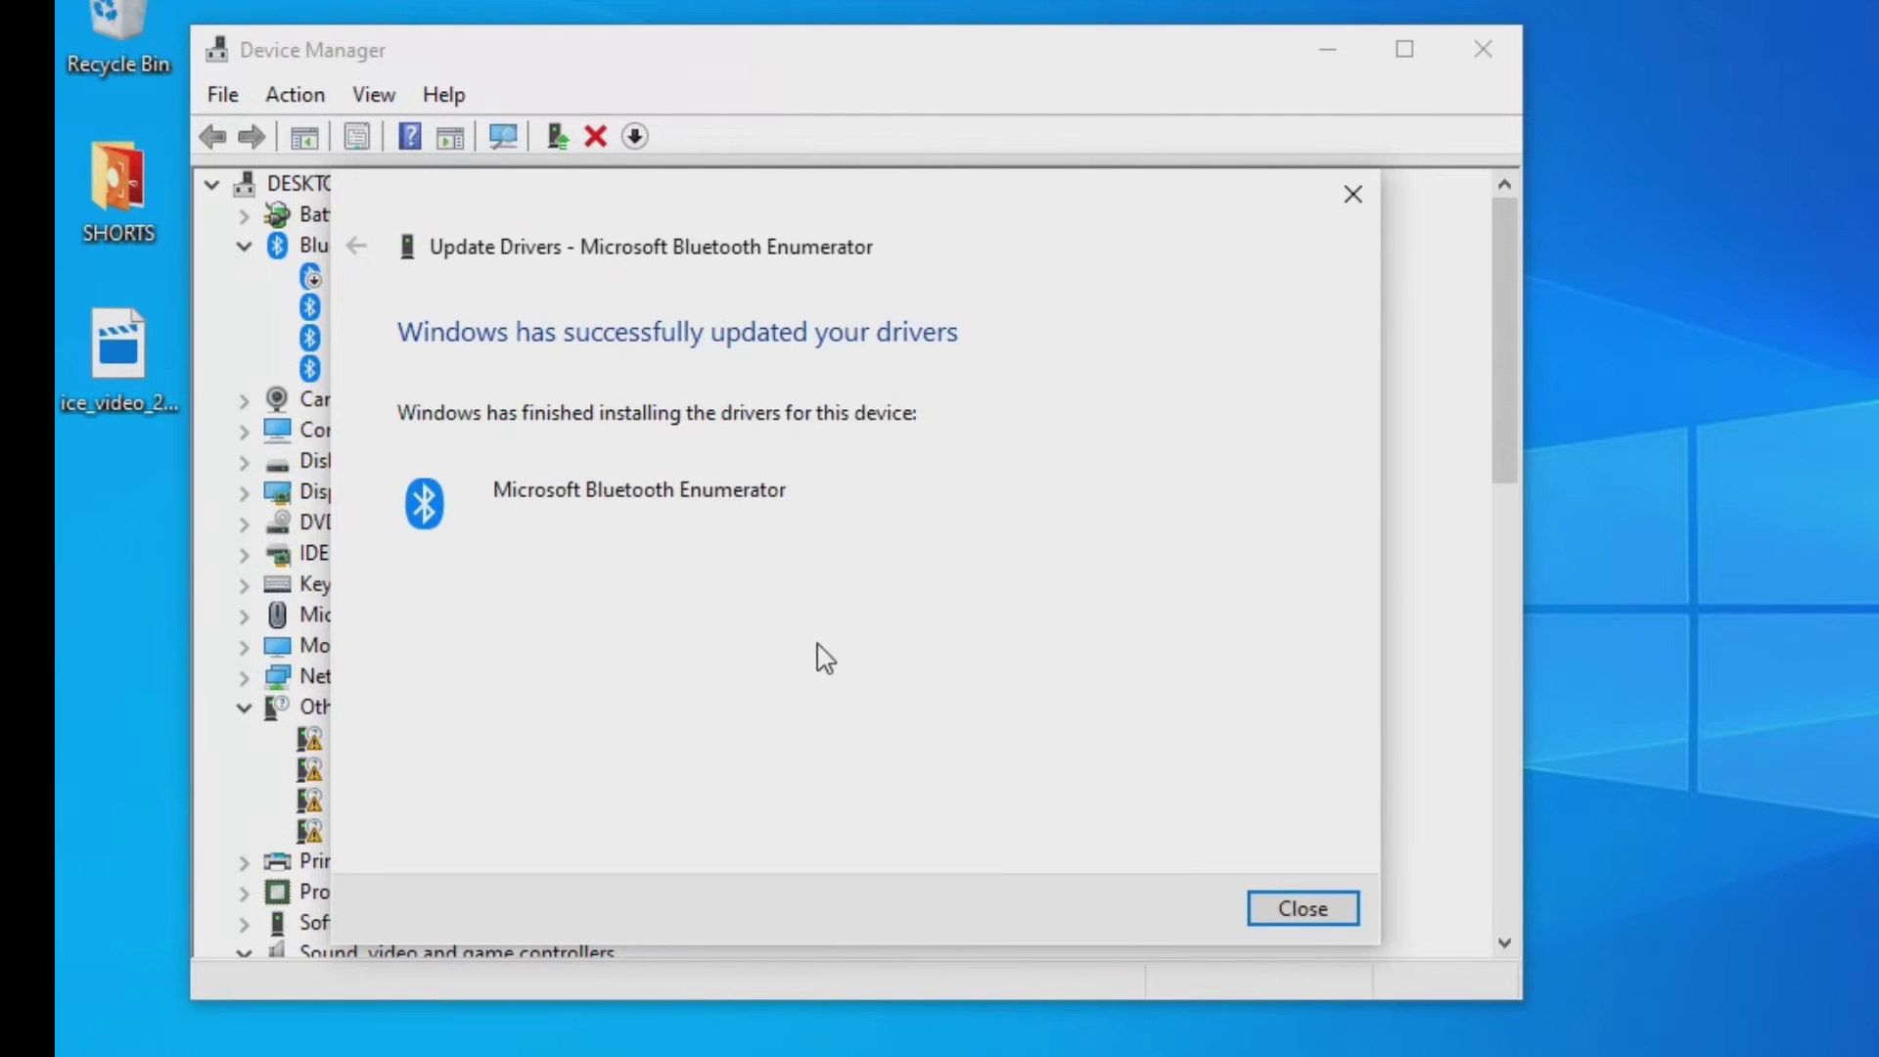
pyautogui.click(1301, 911)
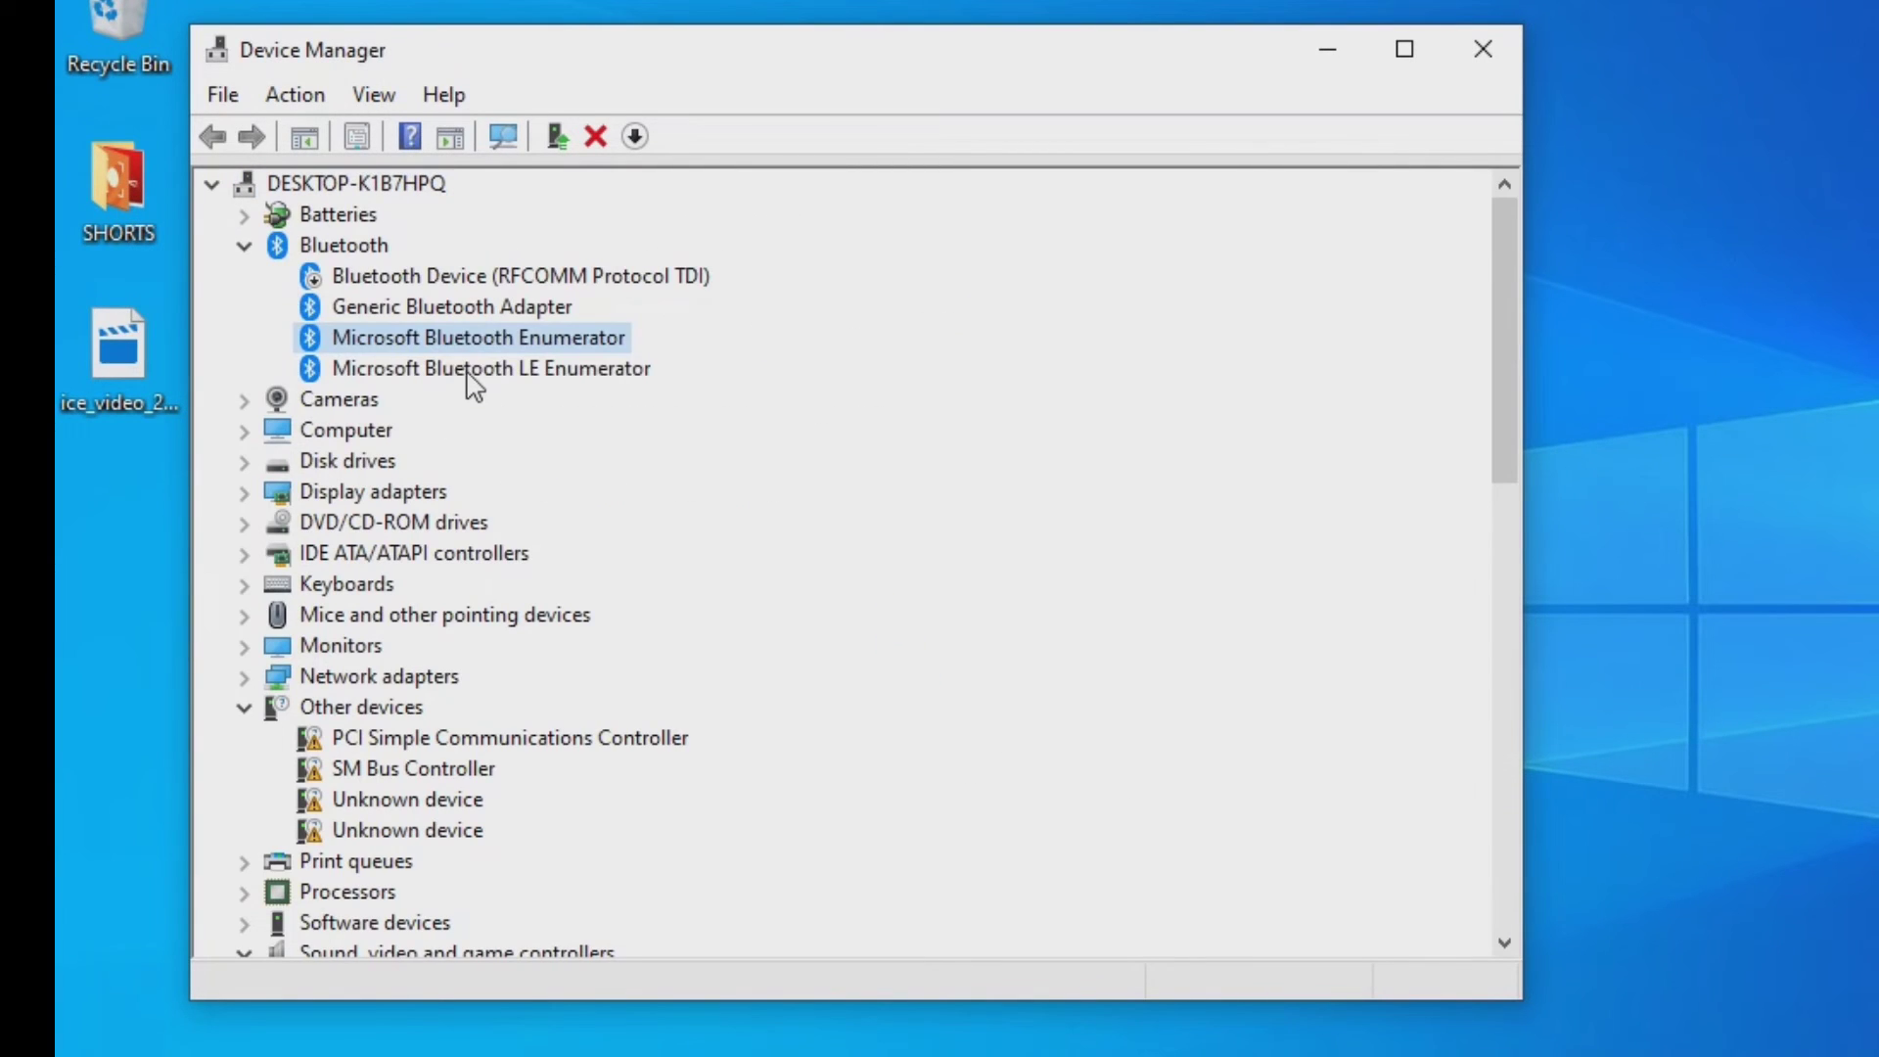
# Update the Microsoft Bluetooth LE Enumerator with its compatible driver from this computer
pyautogui.click(471, 380)
pyautogui.rightClick(470, 376)
pyautogui.click(534, 380)
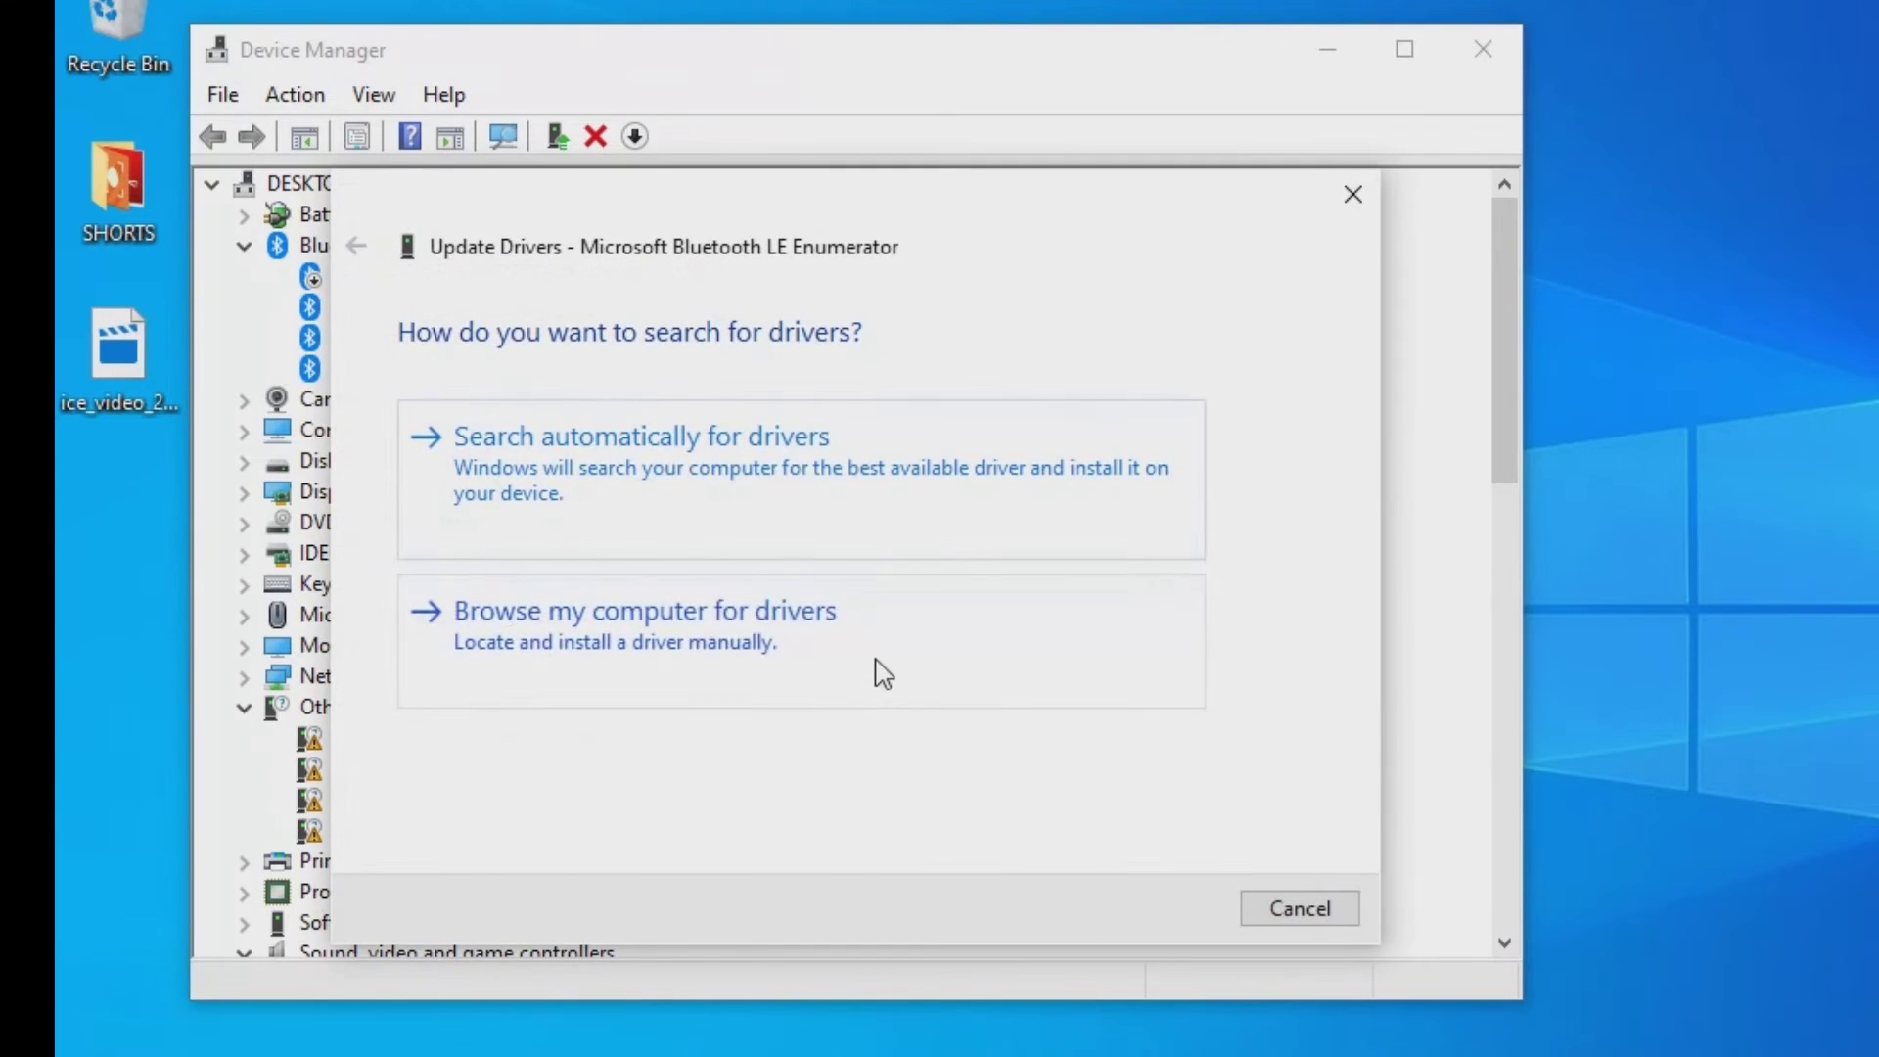
pyautogui.click(881, 672)
pyautogui.click(890, 737)
pyautogui.click(1118, 919)
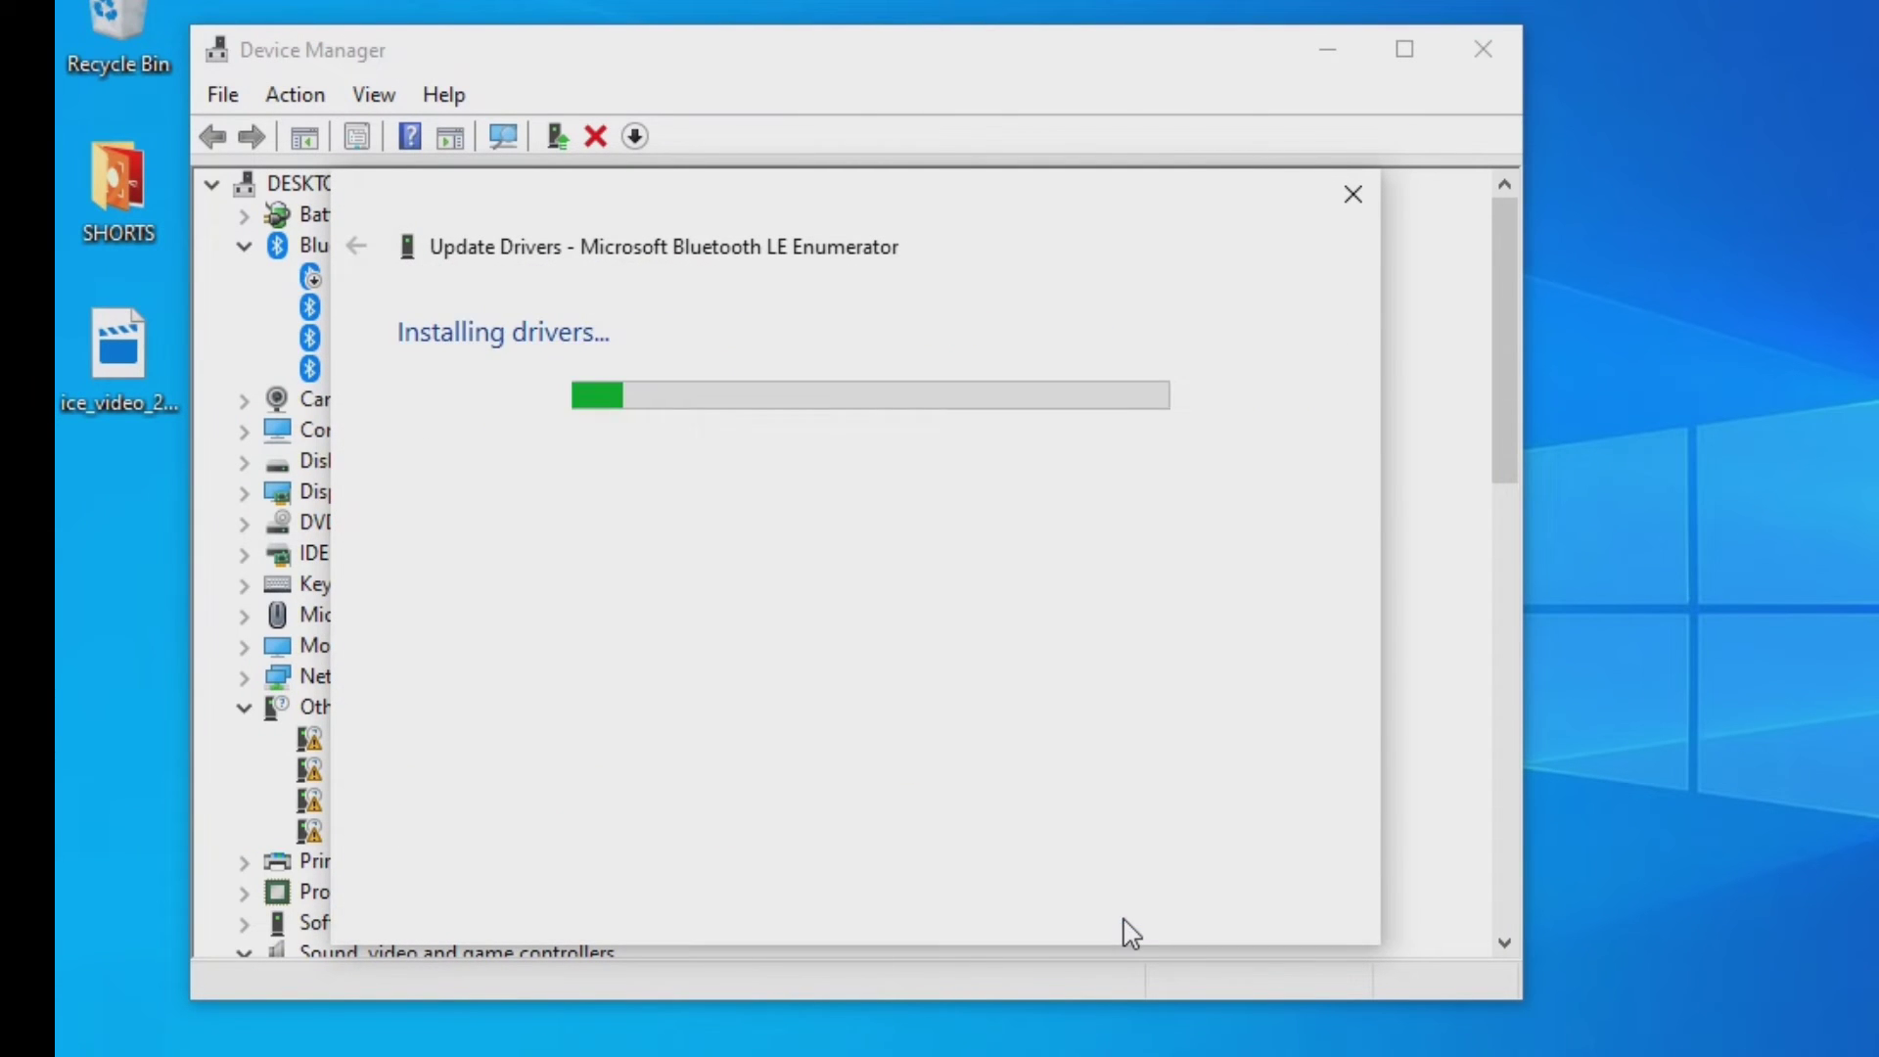
pyautogui.click(1286, 913)
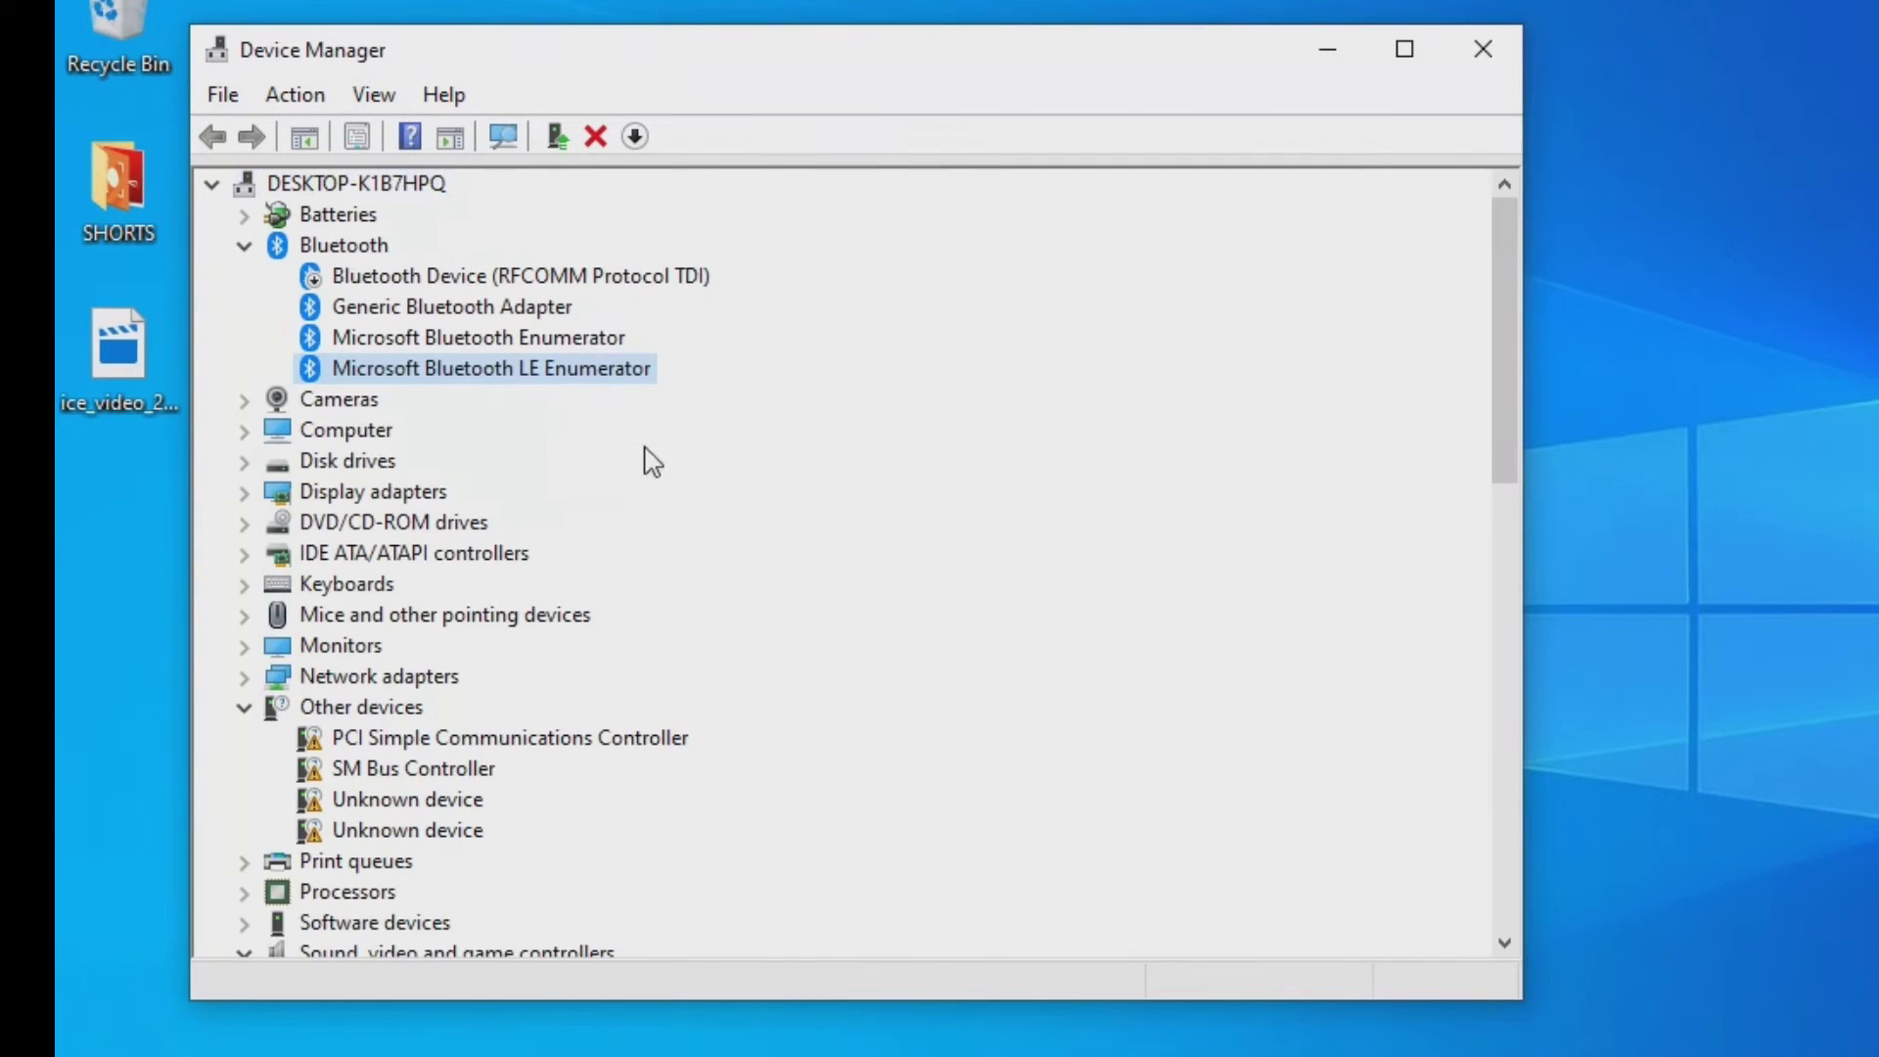
# Update Bluetooth Device (RFCOMM Protocol TDI) with its compatible local driver, then close Device Manager
pyautogui.click(580, 280)
pyautogui.rightClick(573, 279)
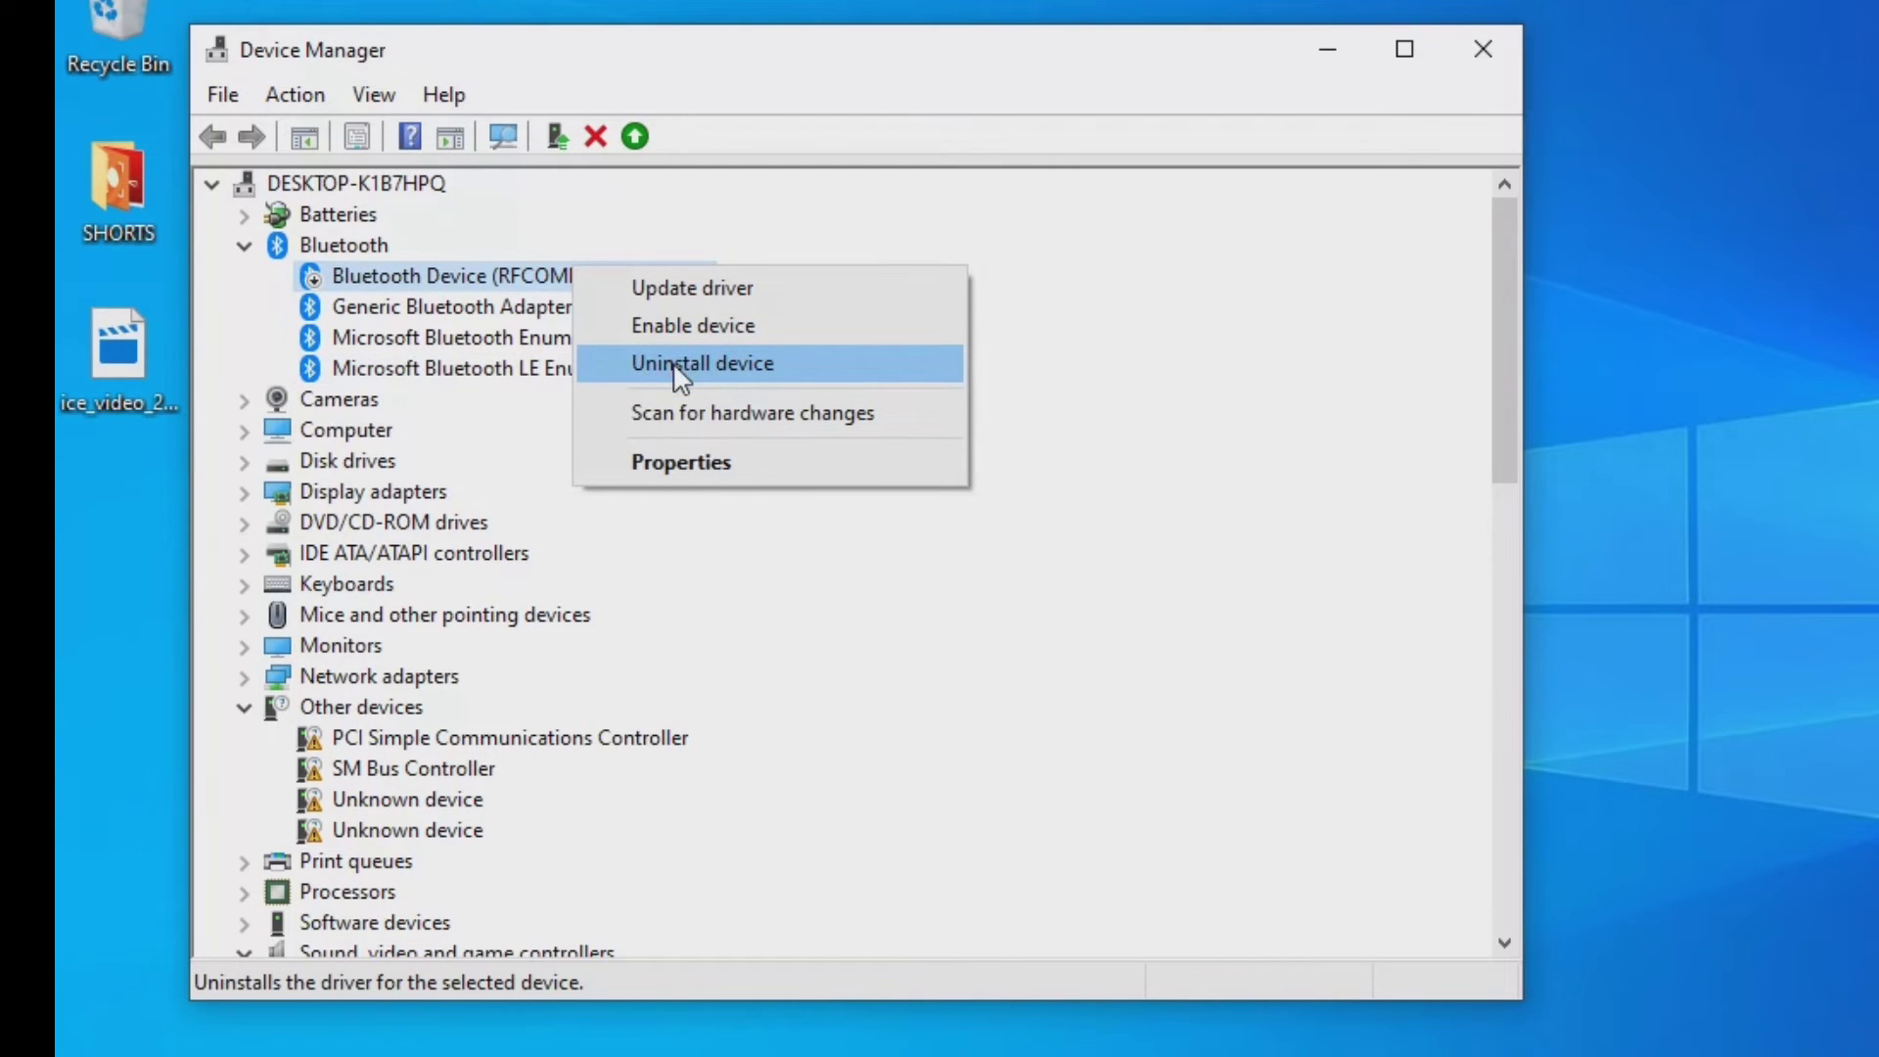
pyautogui.click(843, 288)
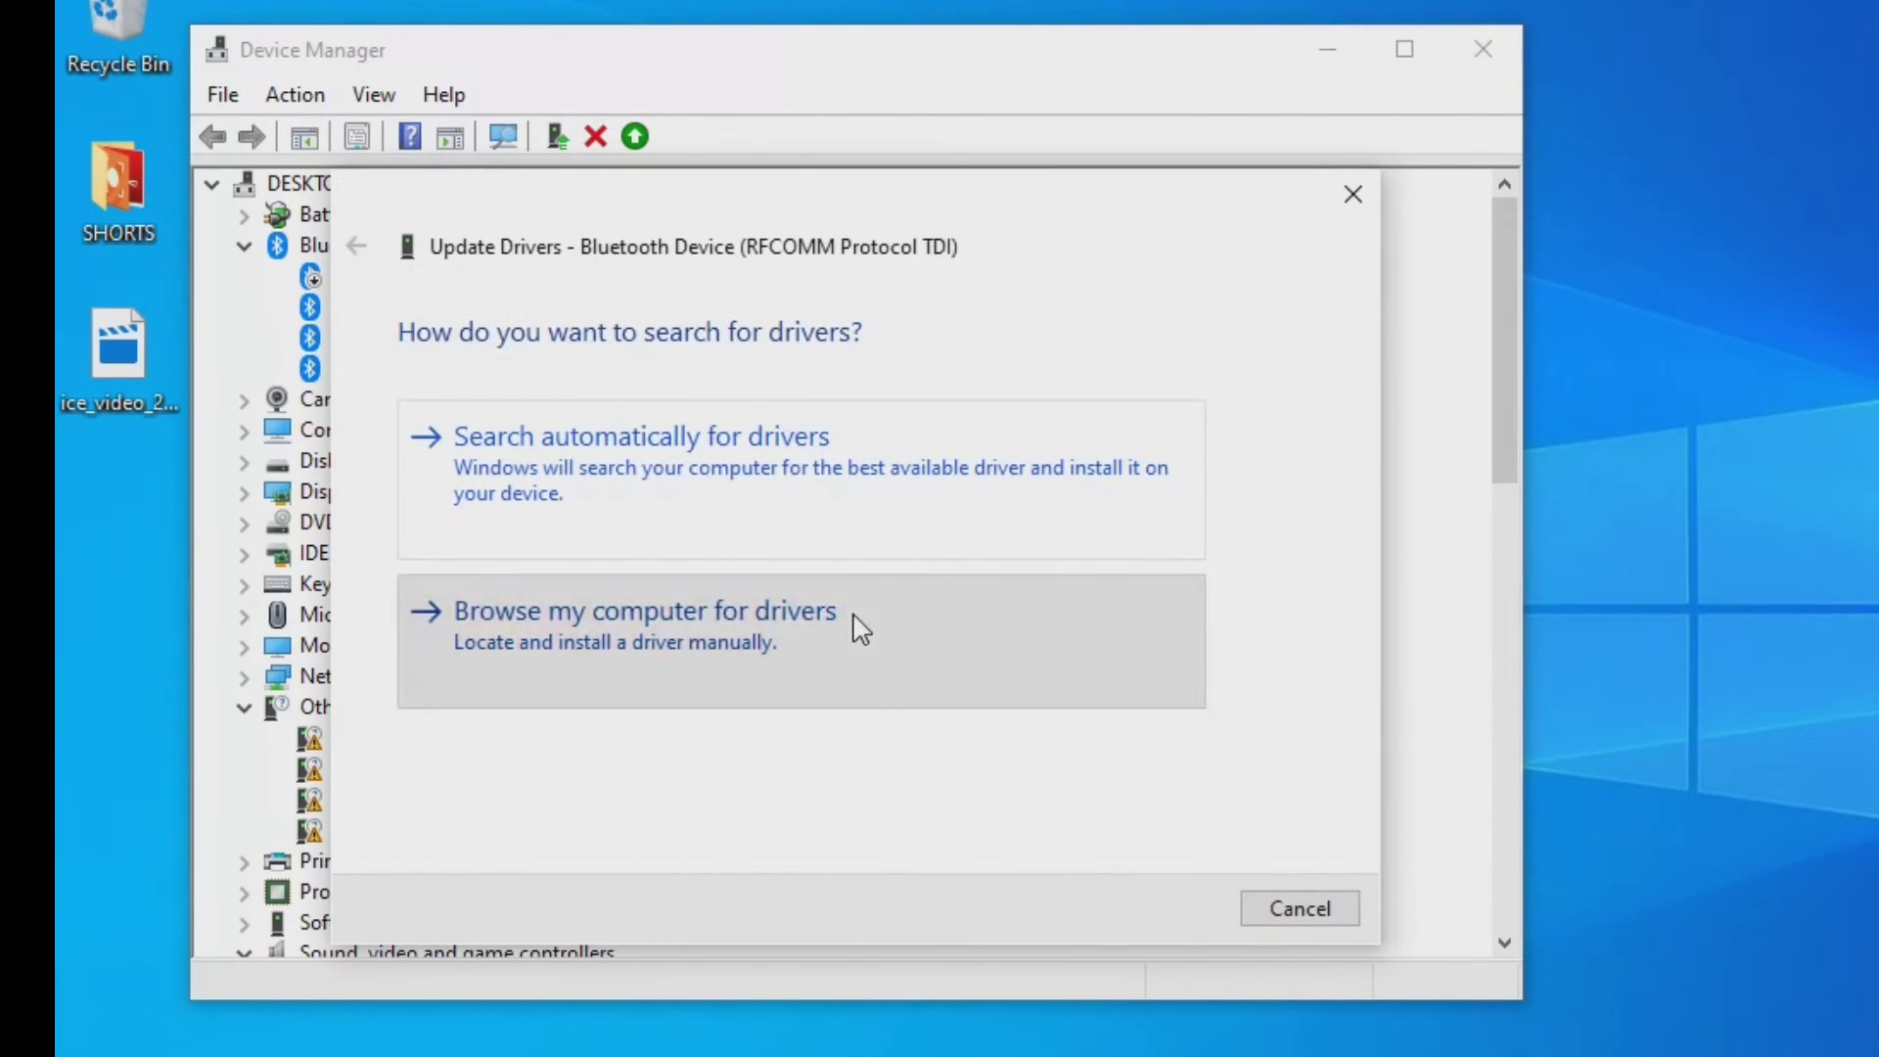
pyautogui.click(857, 632)
pyautogui.click(905, 723)
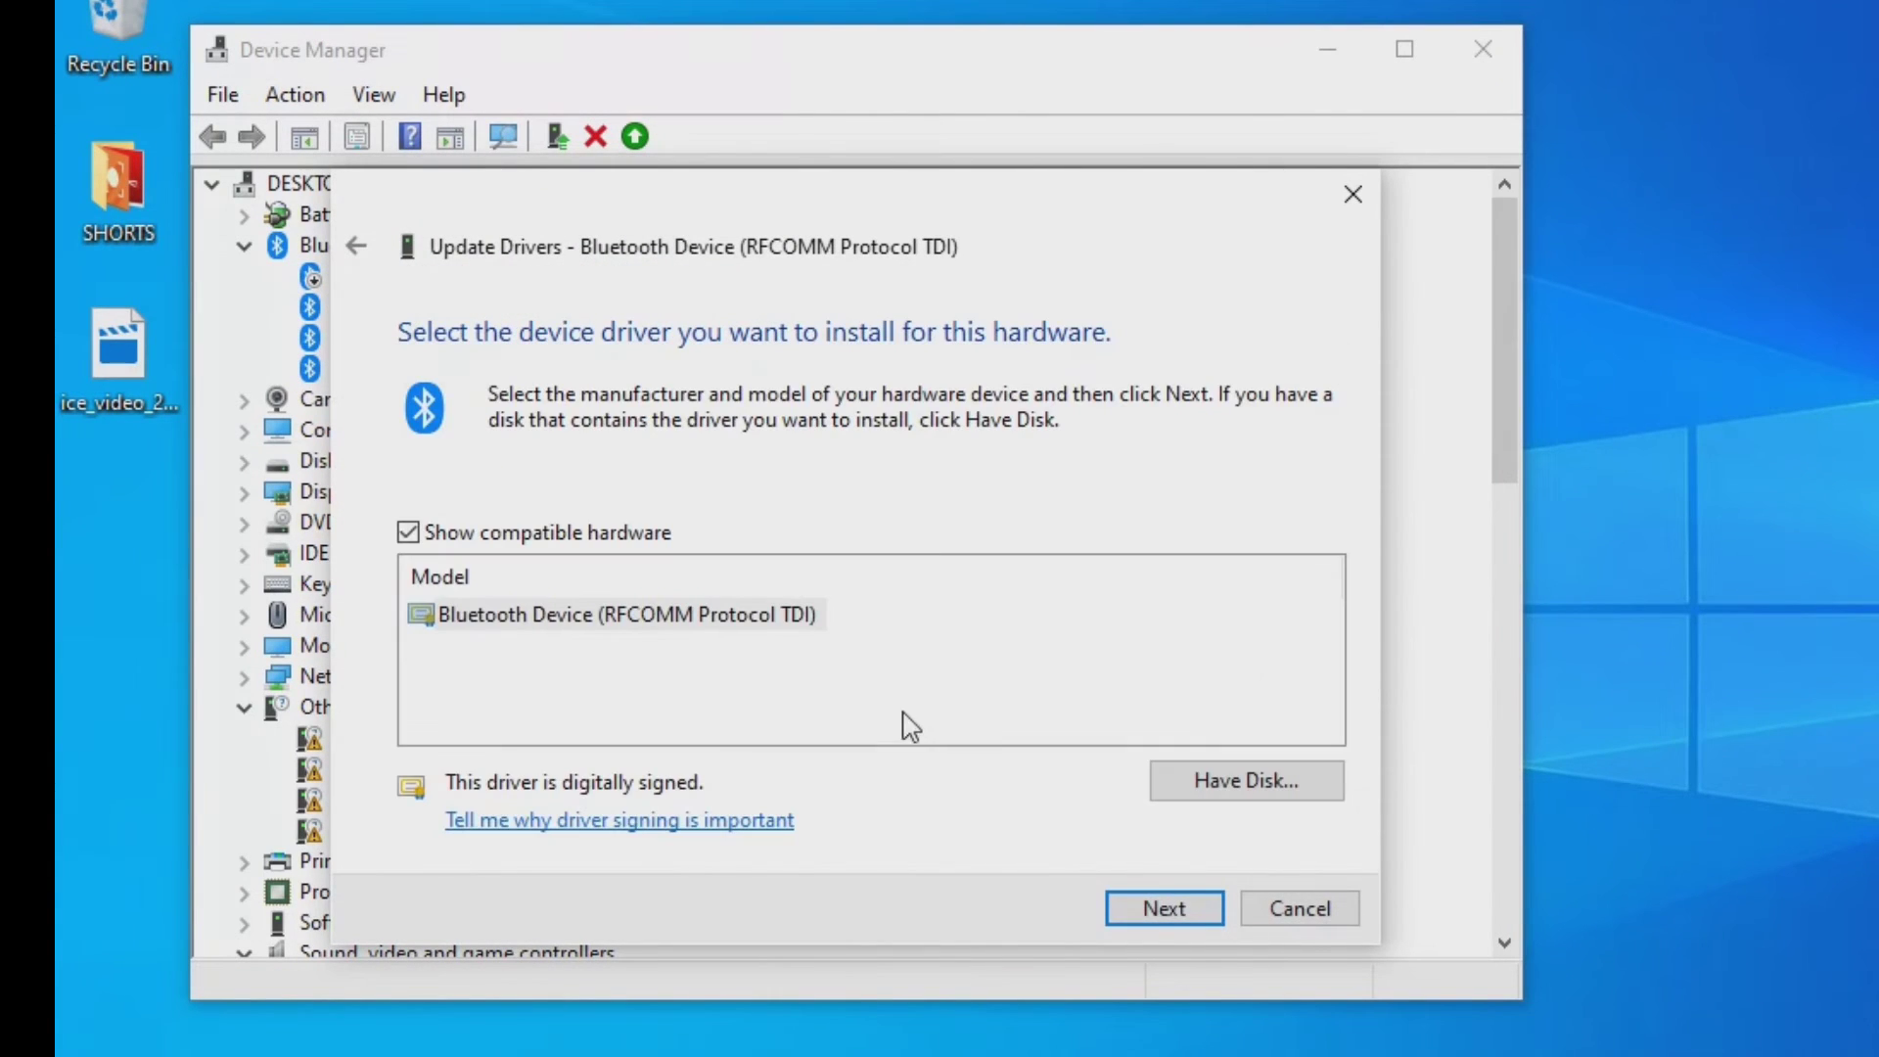
pyautogui.click(773, 625)
pyautogui.click(1130, 918)
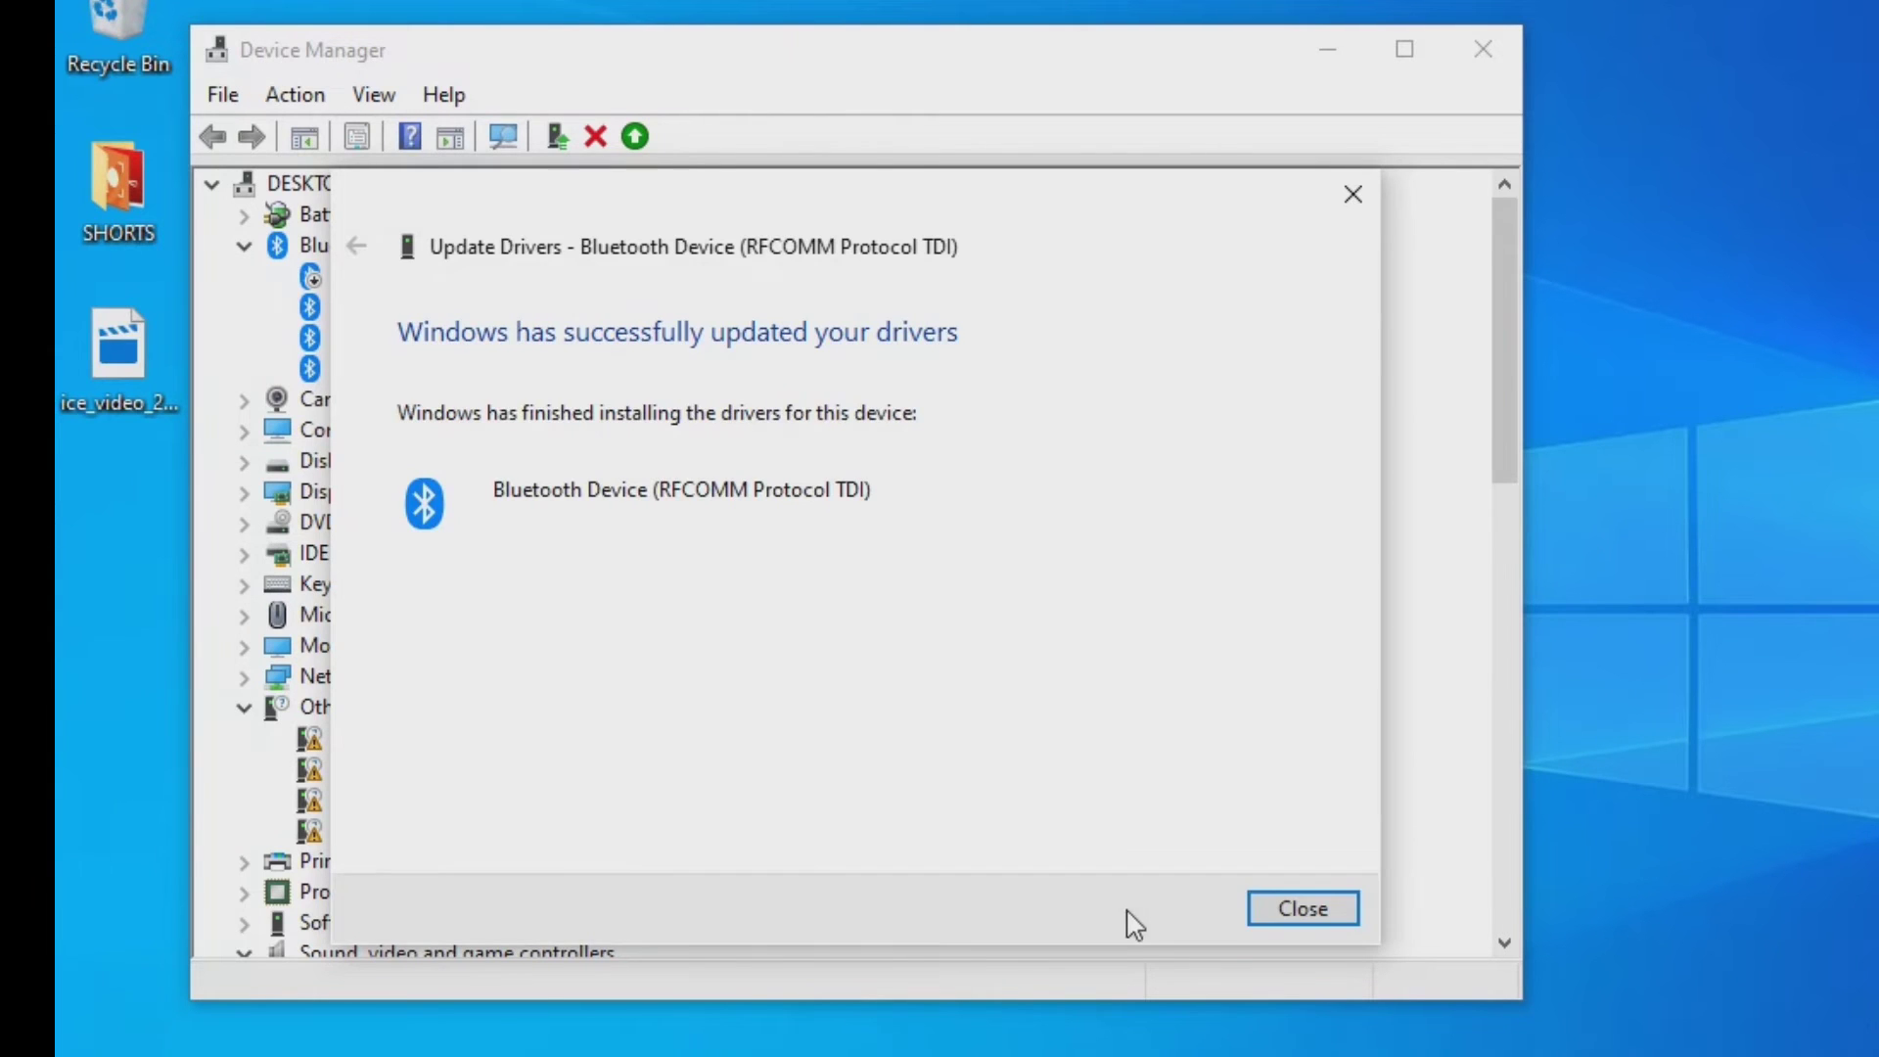
pyautogui.click(1292, 910)
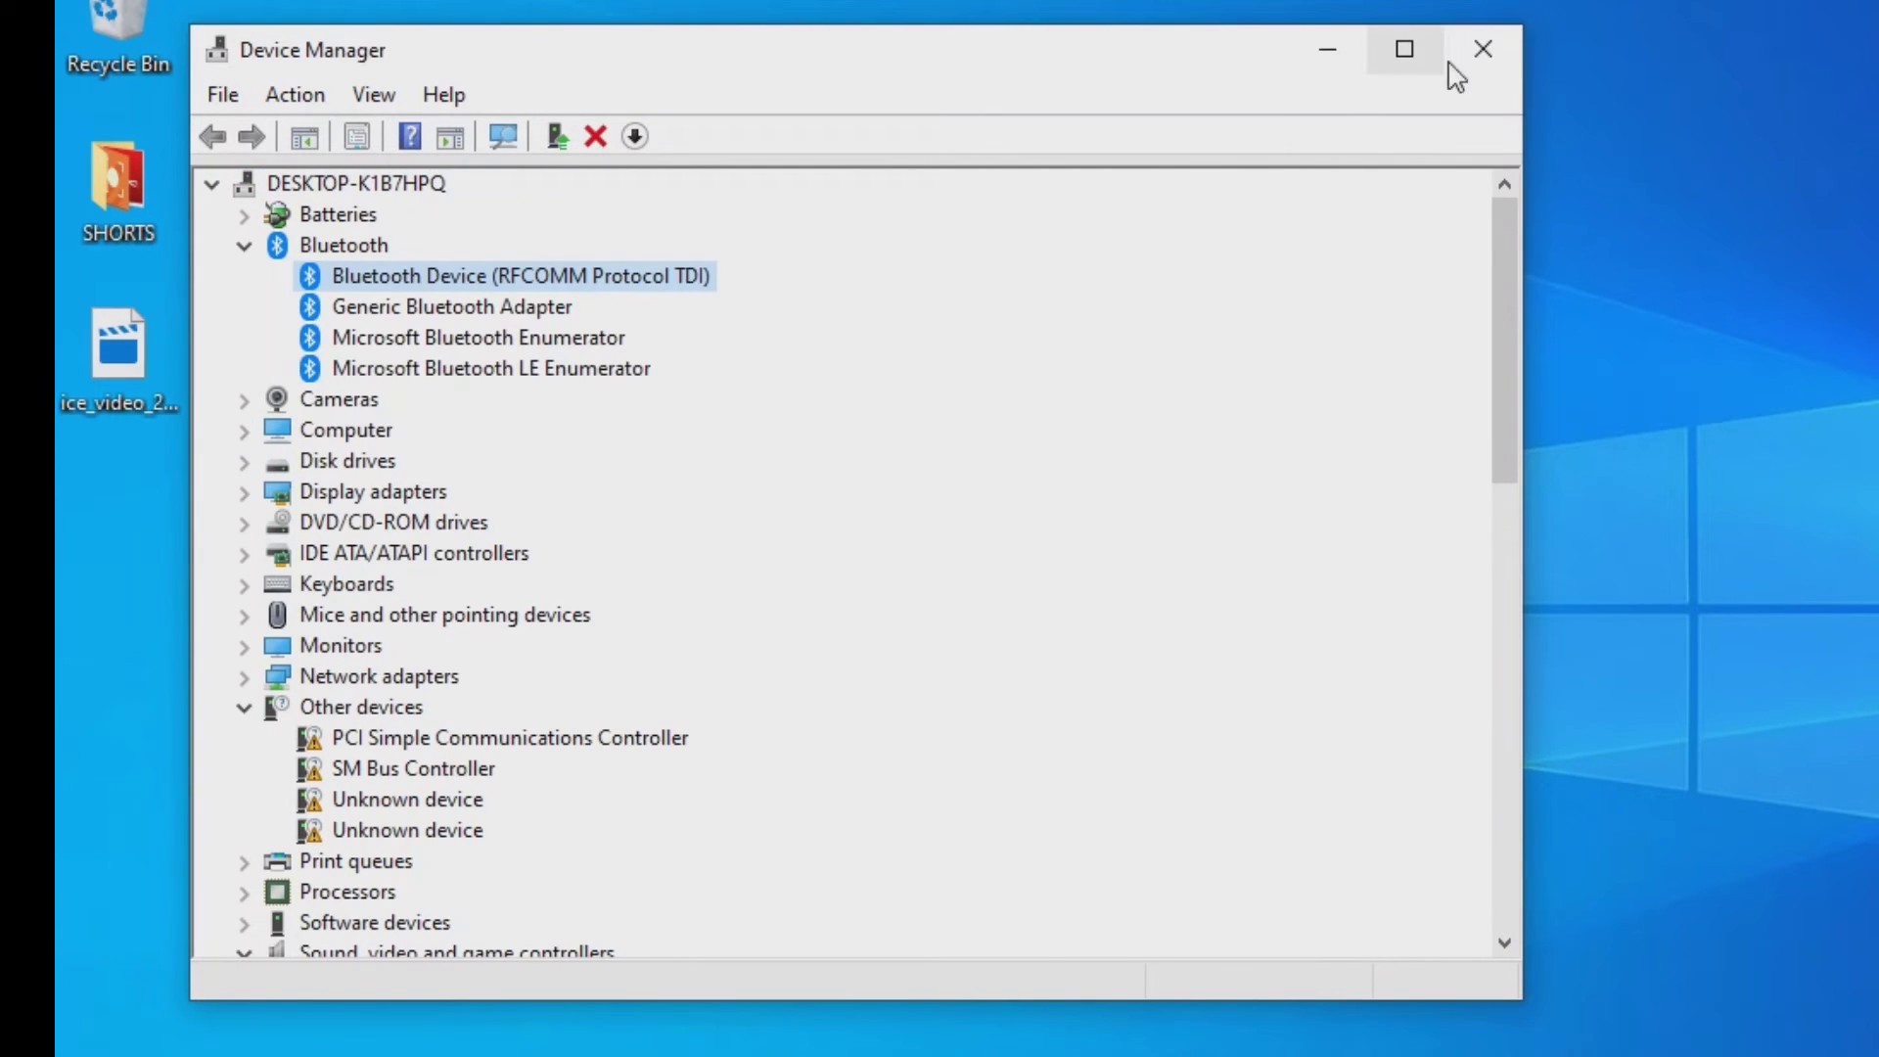
pyautogui.click(1476, 50)
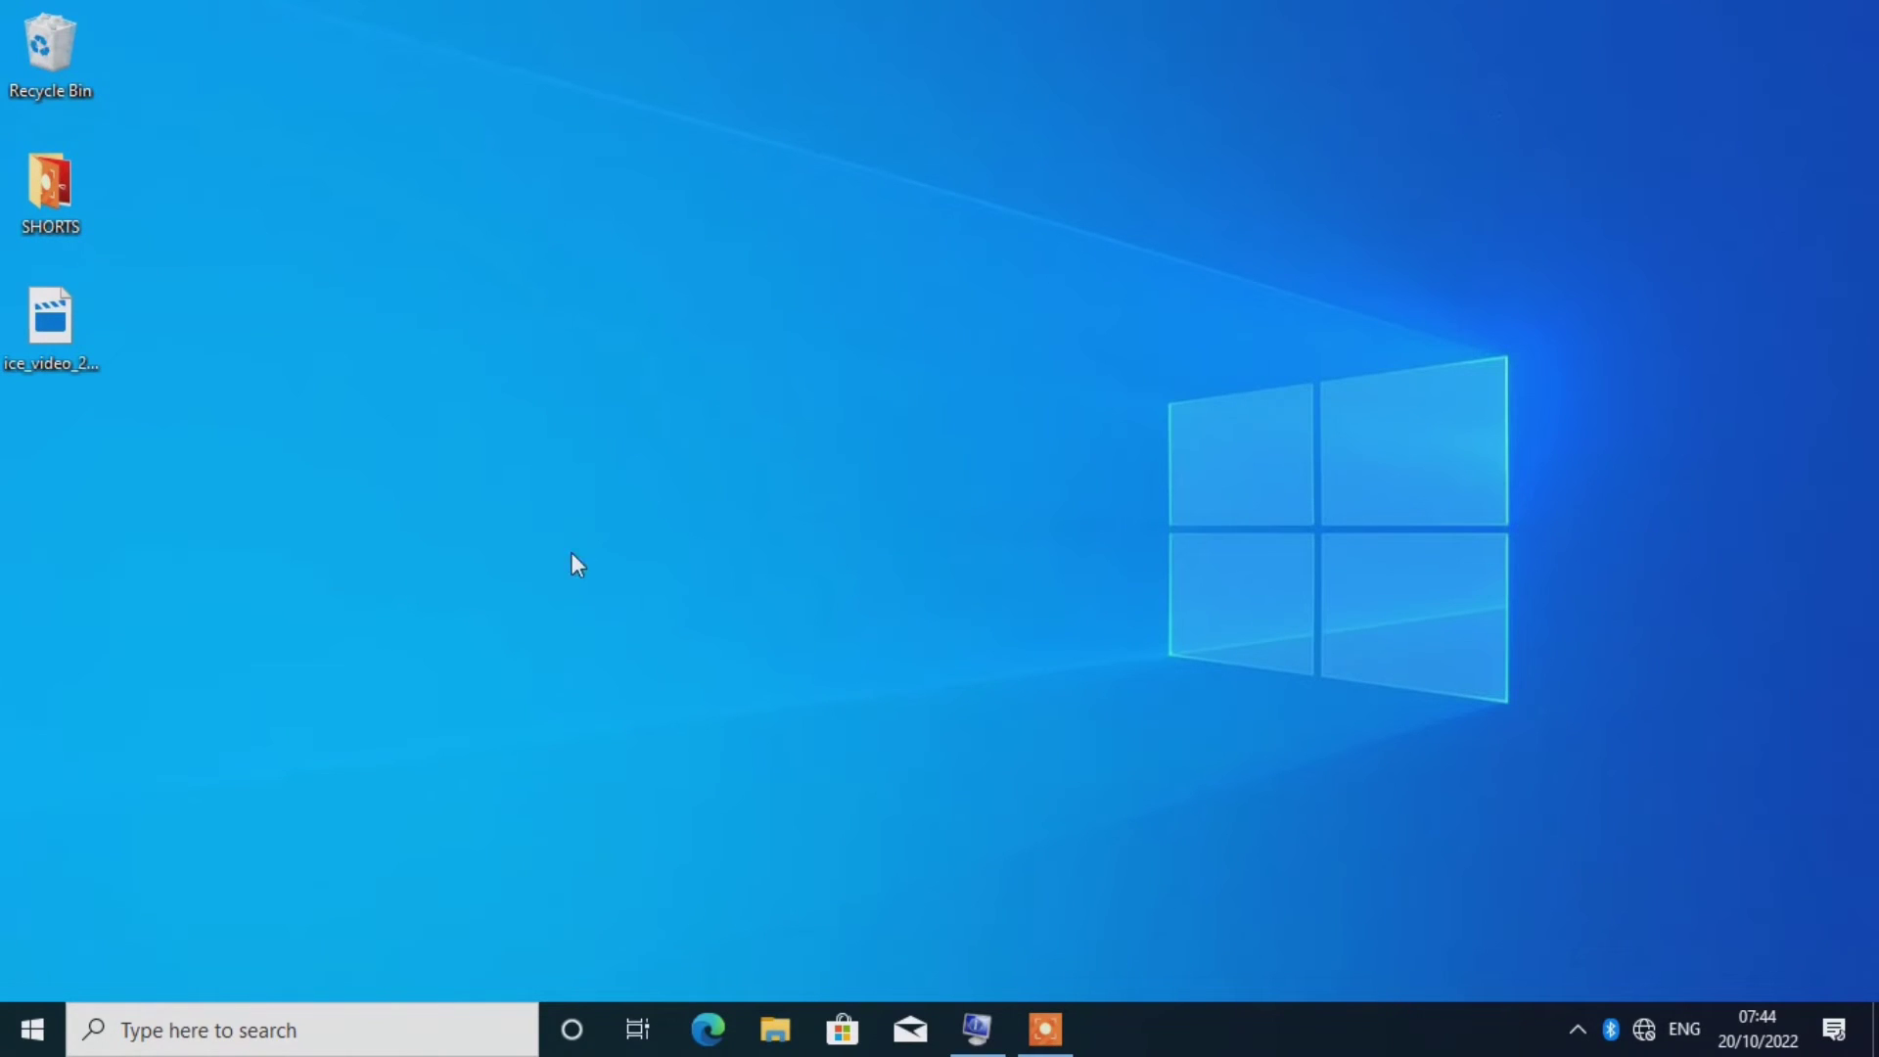
# Open Windows Update settings from search and run Check for updates
pyautogui.click(33, 1030)
pyautogui.write('UP')
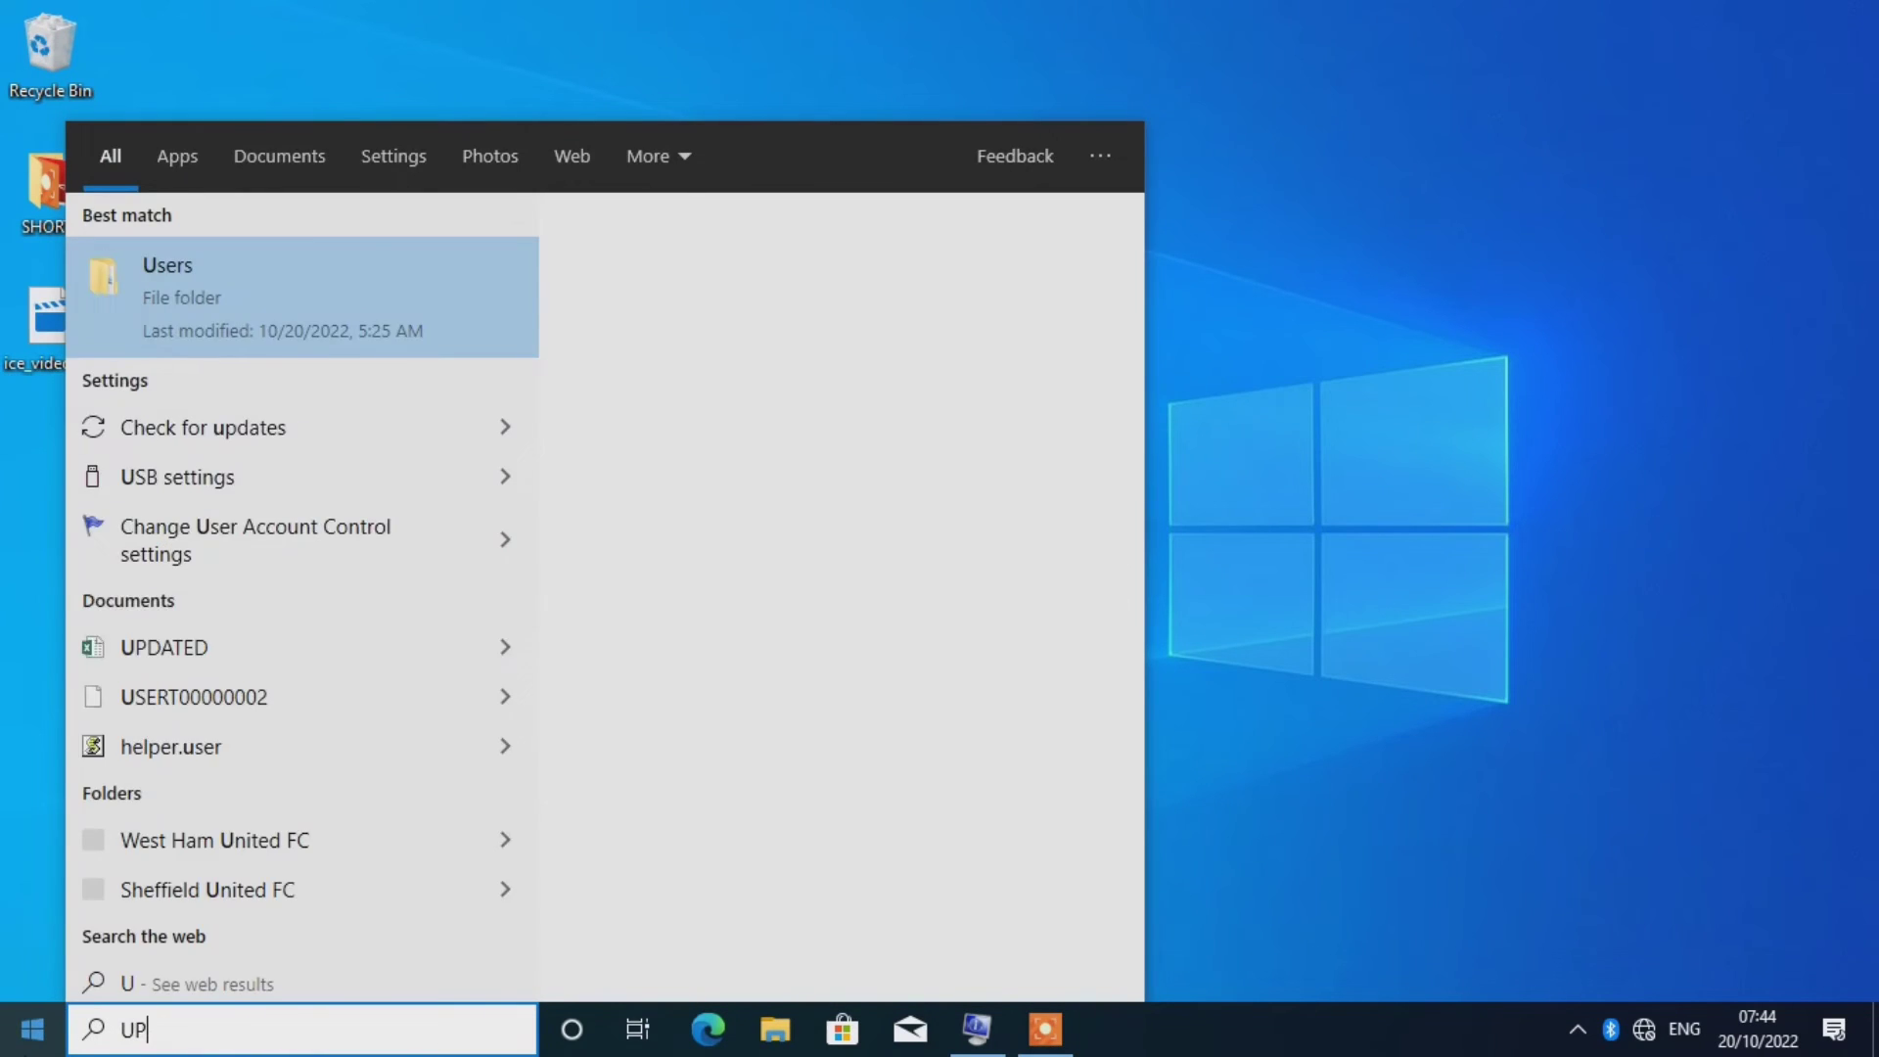
pyautogui.write('D')
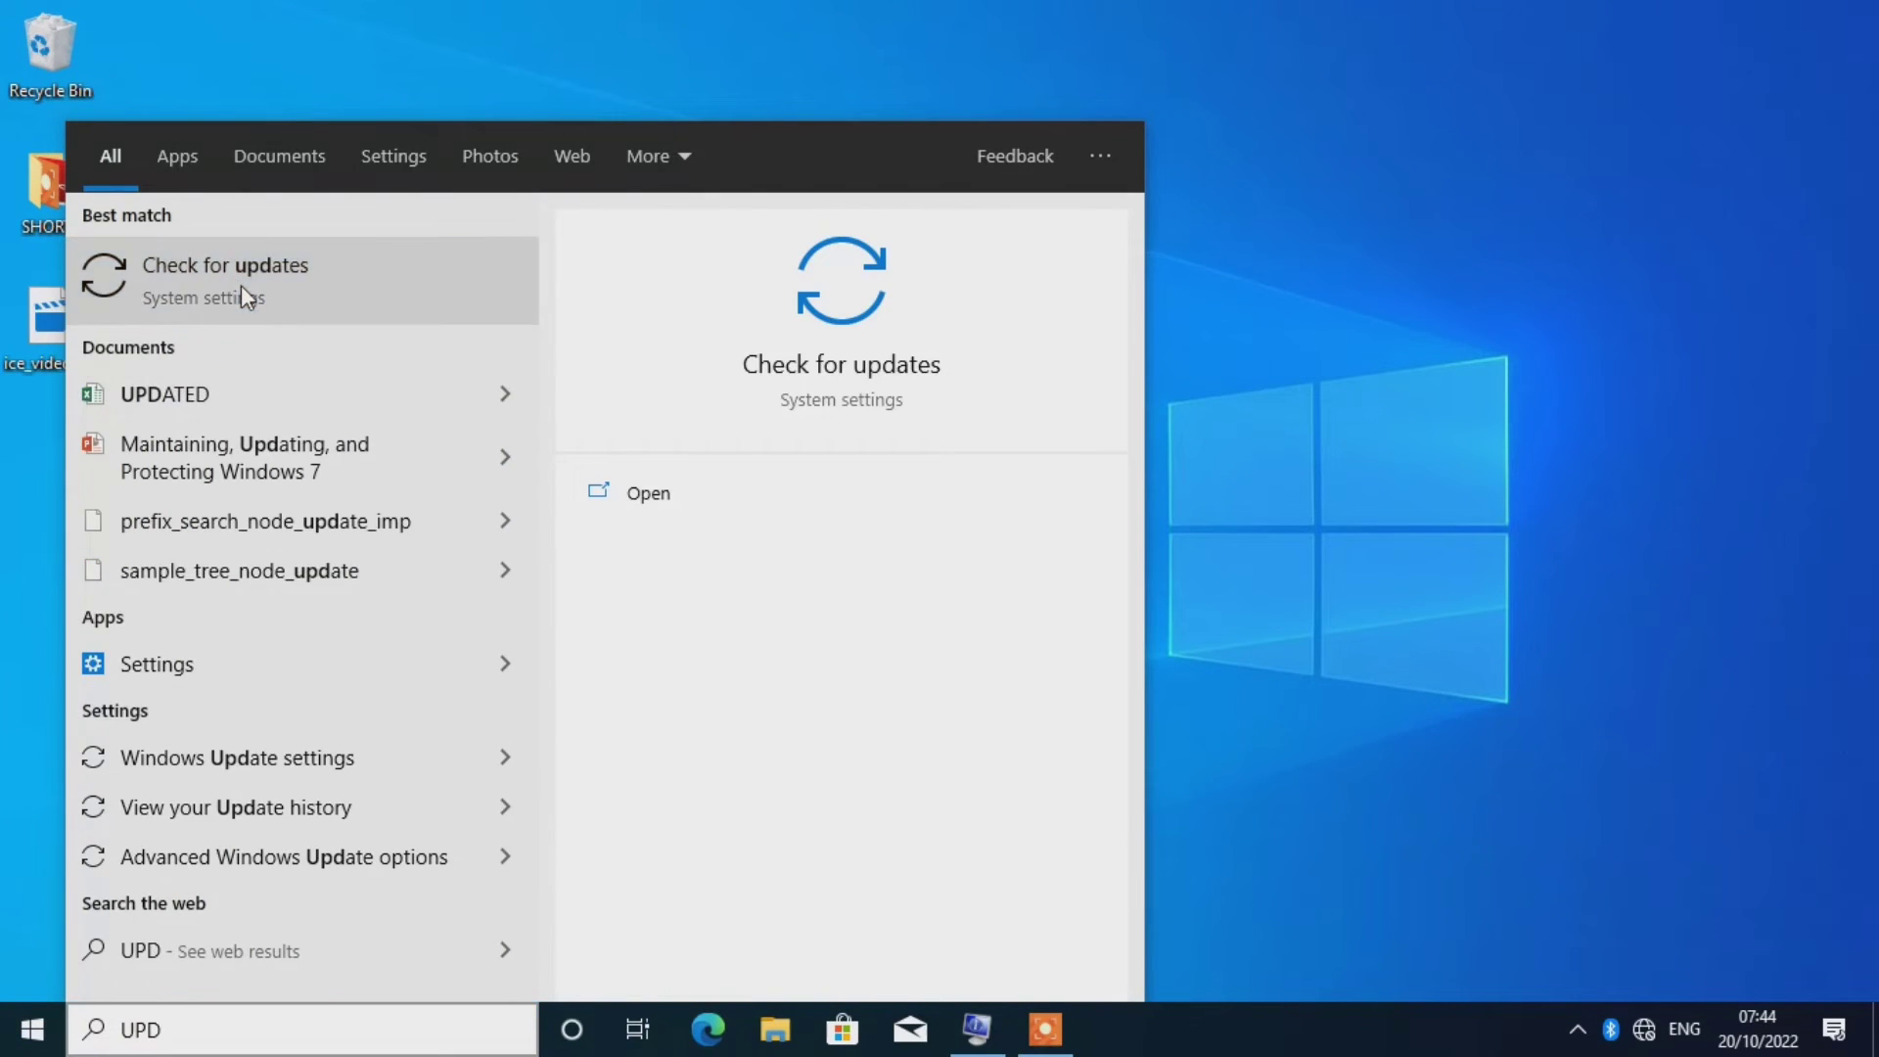
pyautogui.click(241, 293)
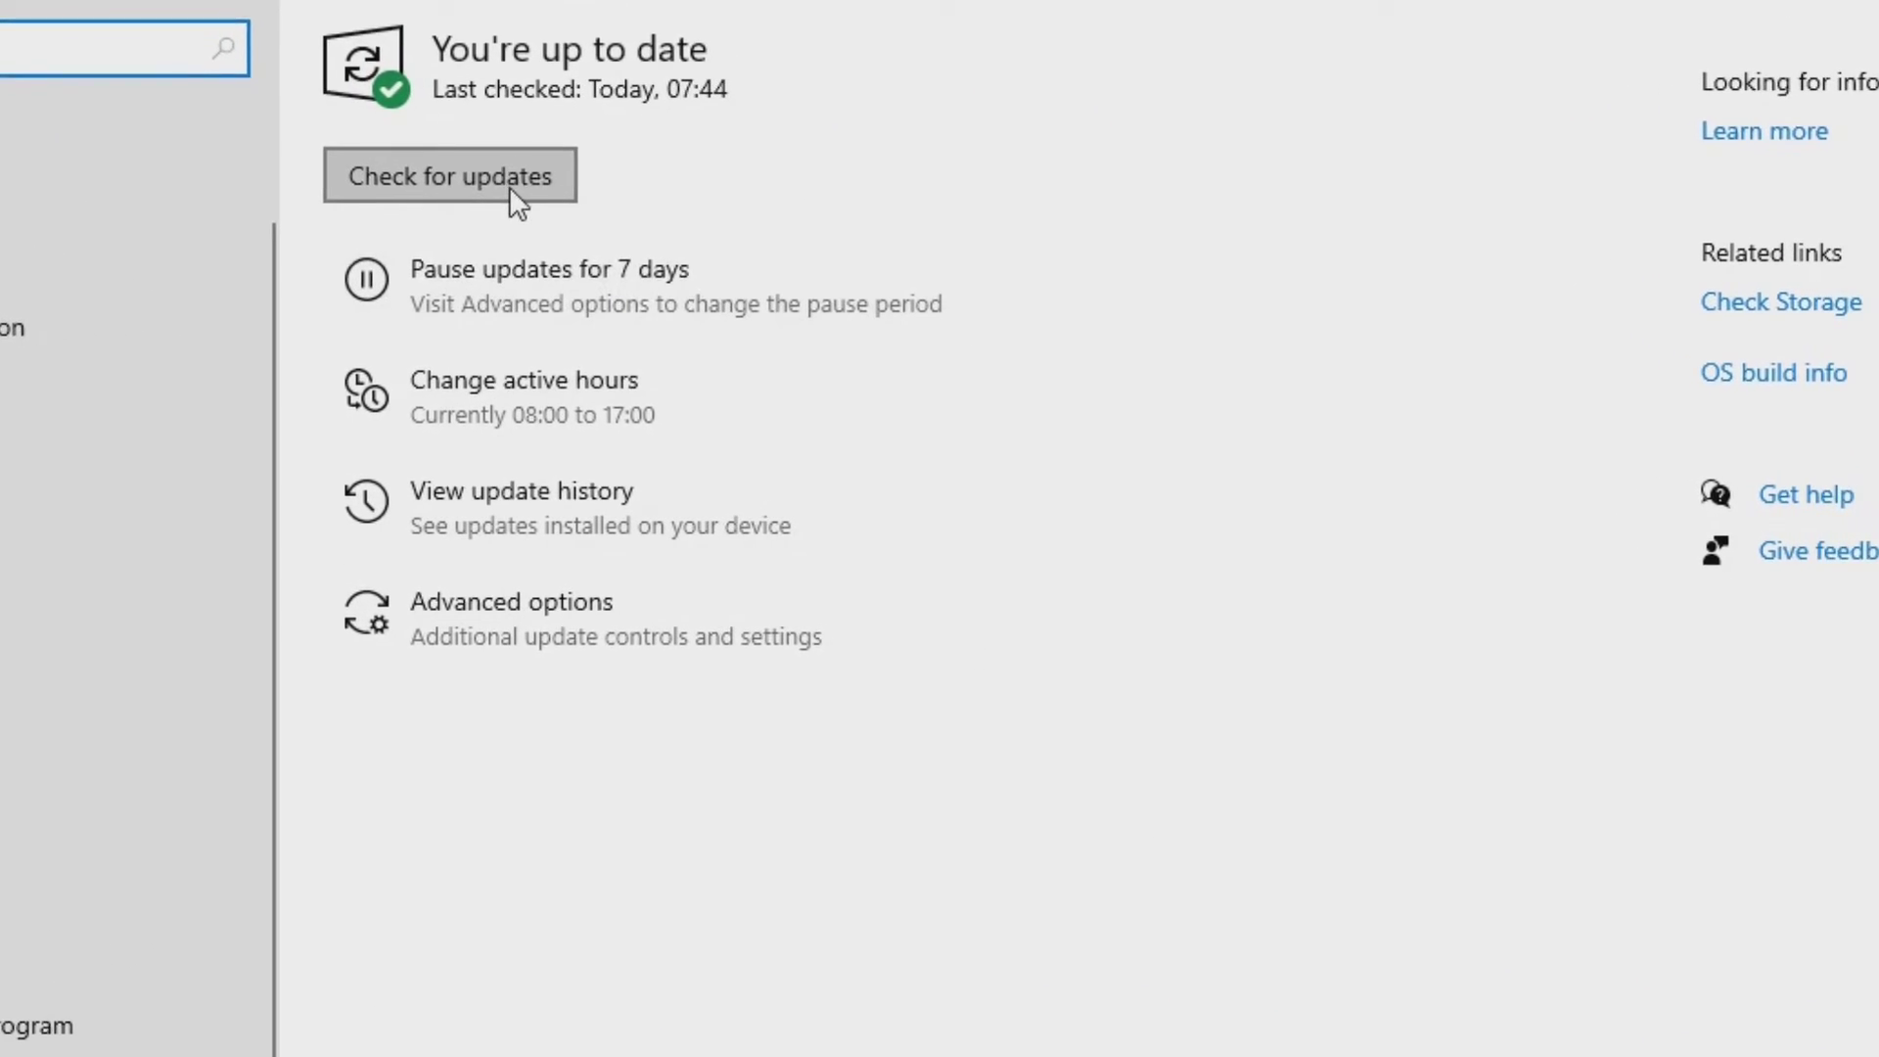
pyautogui.click(515, 203)
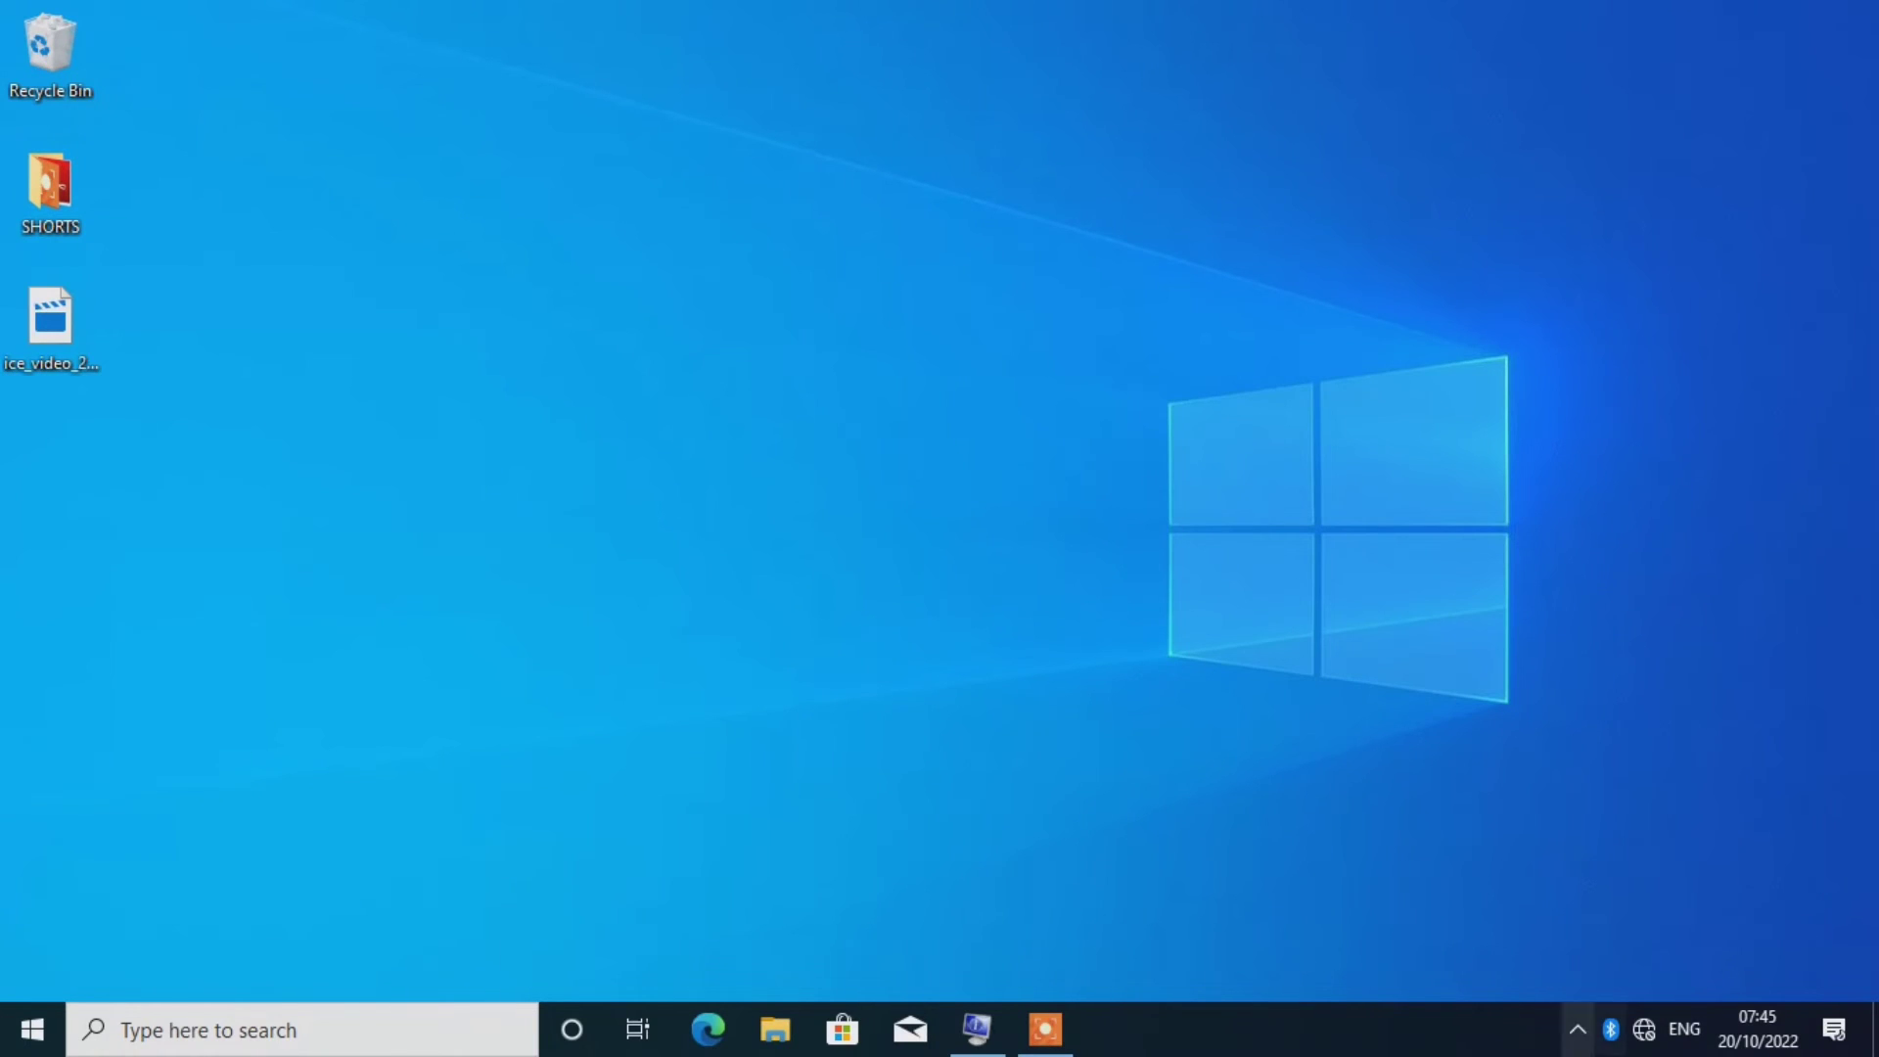
# Open Bluetooth & other devices from search and toggle Bluetooth off and on
pyautogui.click(279, 1046)
pyautogui.write('B')
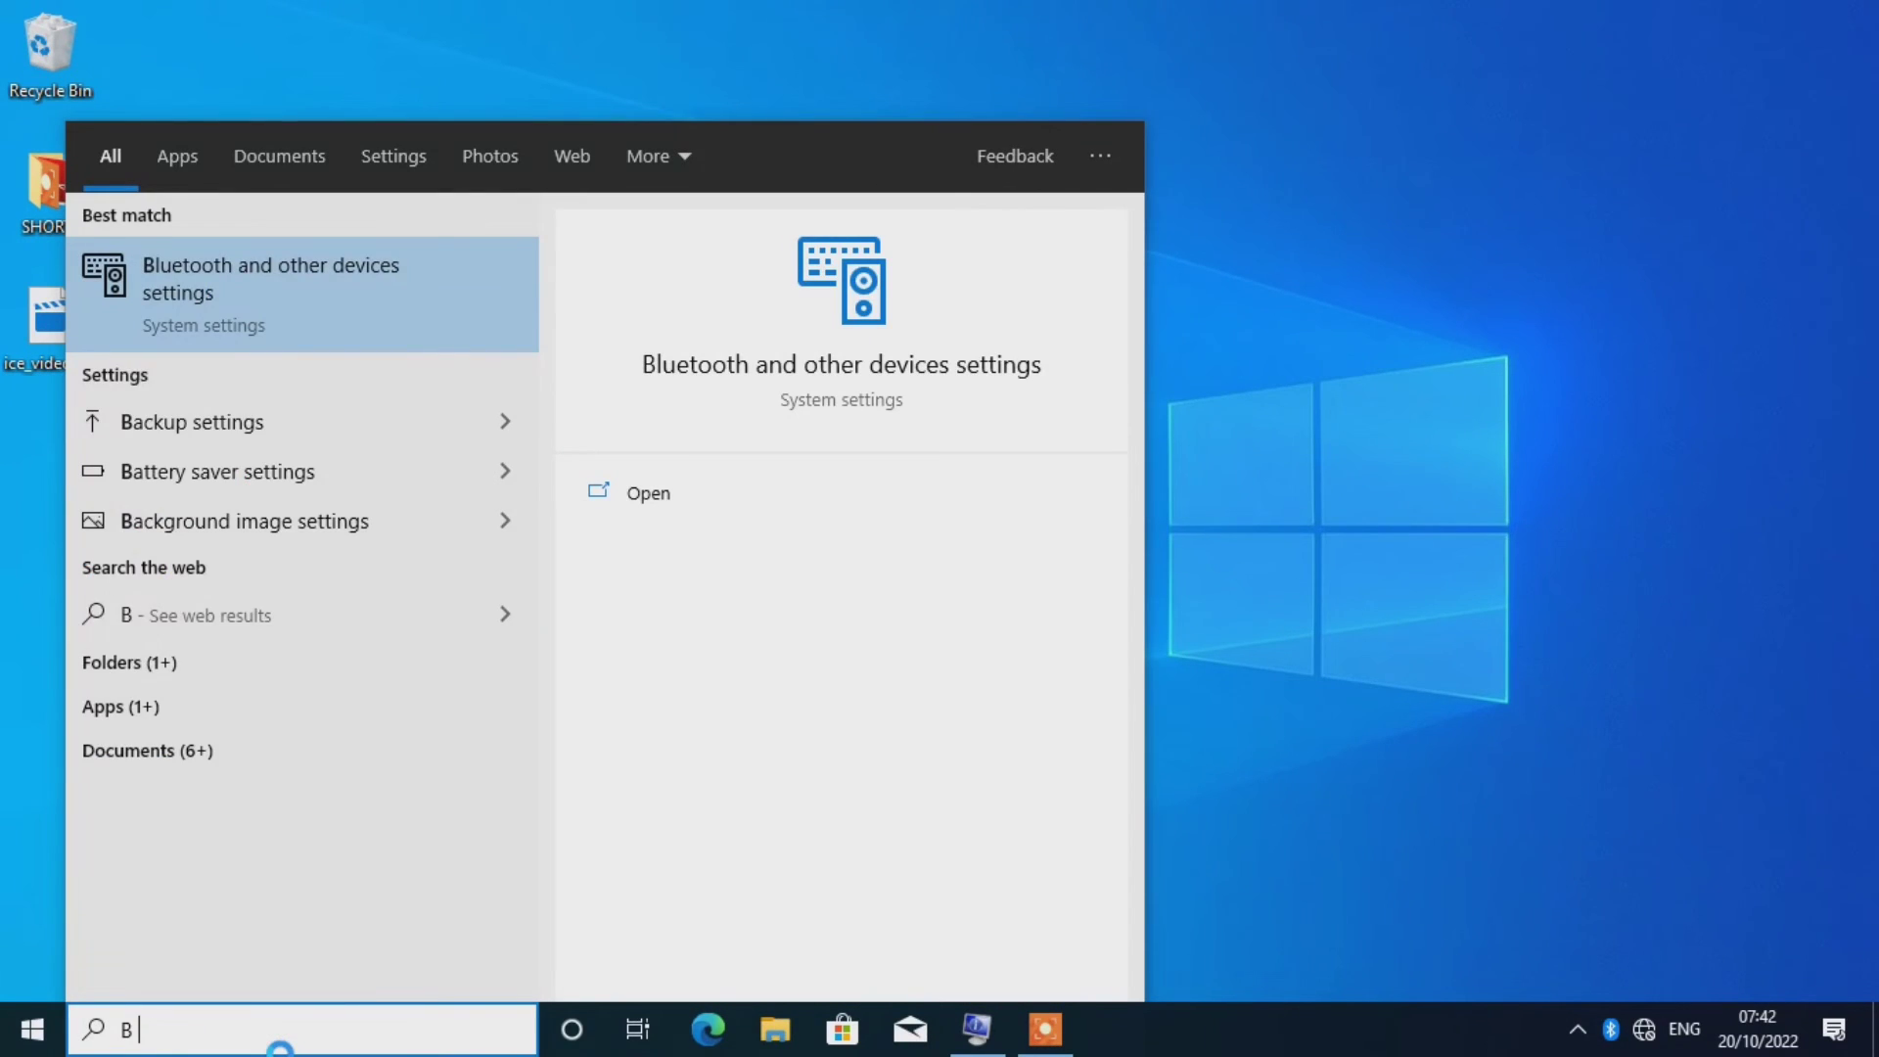
pyautogui.write('l')
pyautogui.press('BackSpace')
pyautogui.write('l')
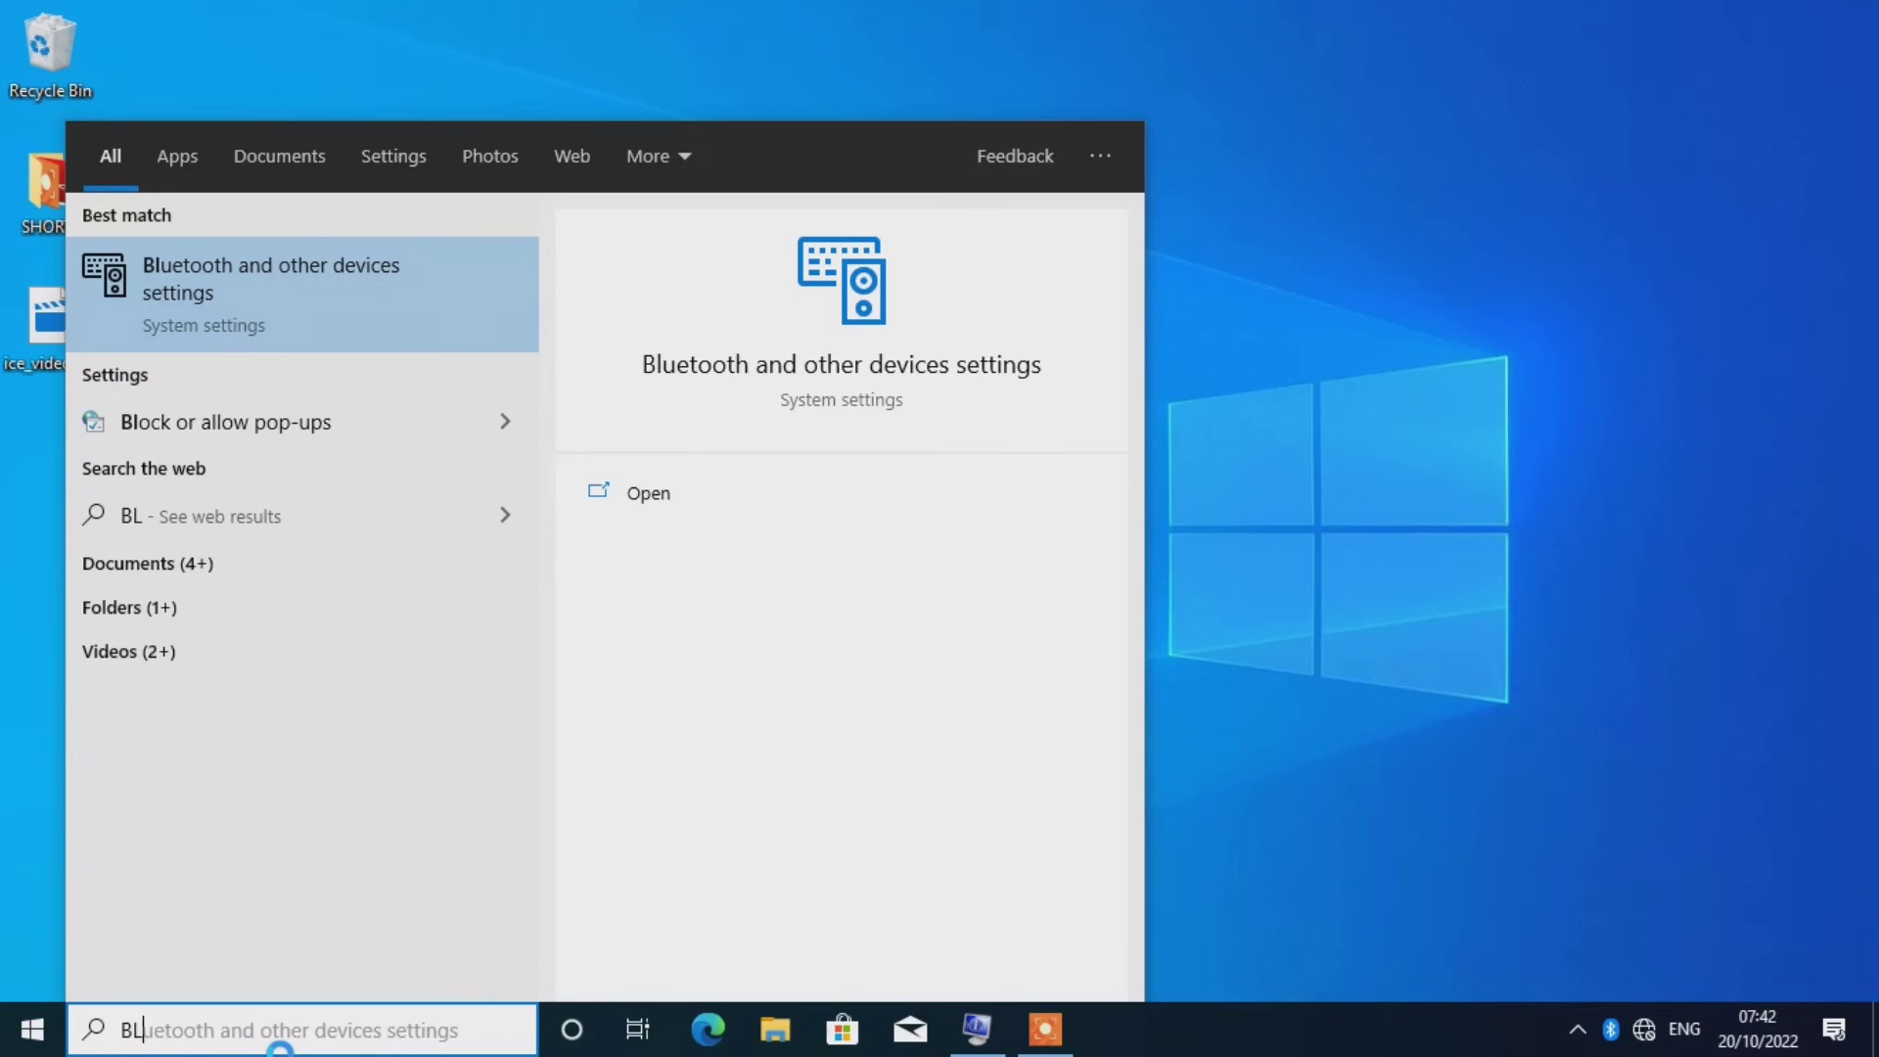
pyautogui.click(323, 316)
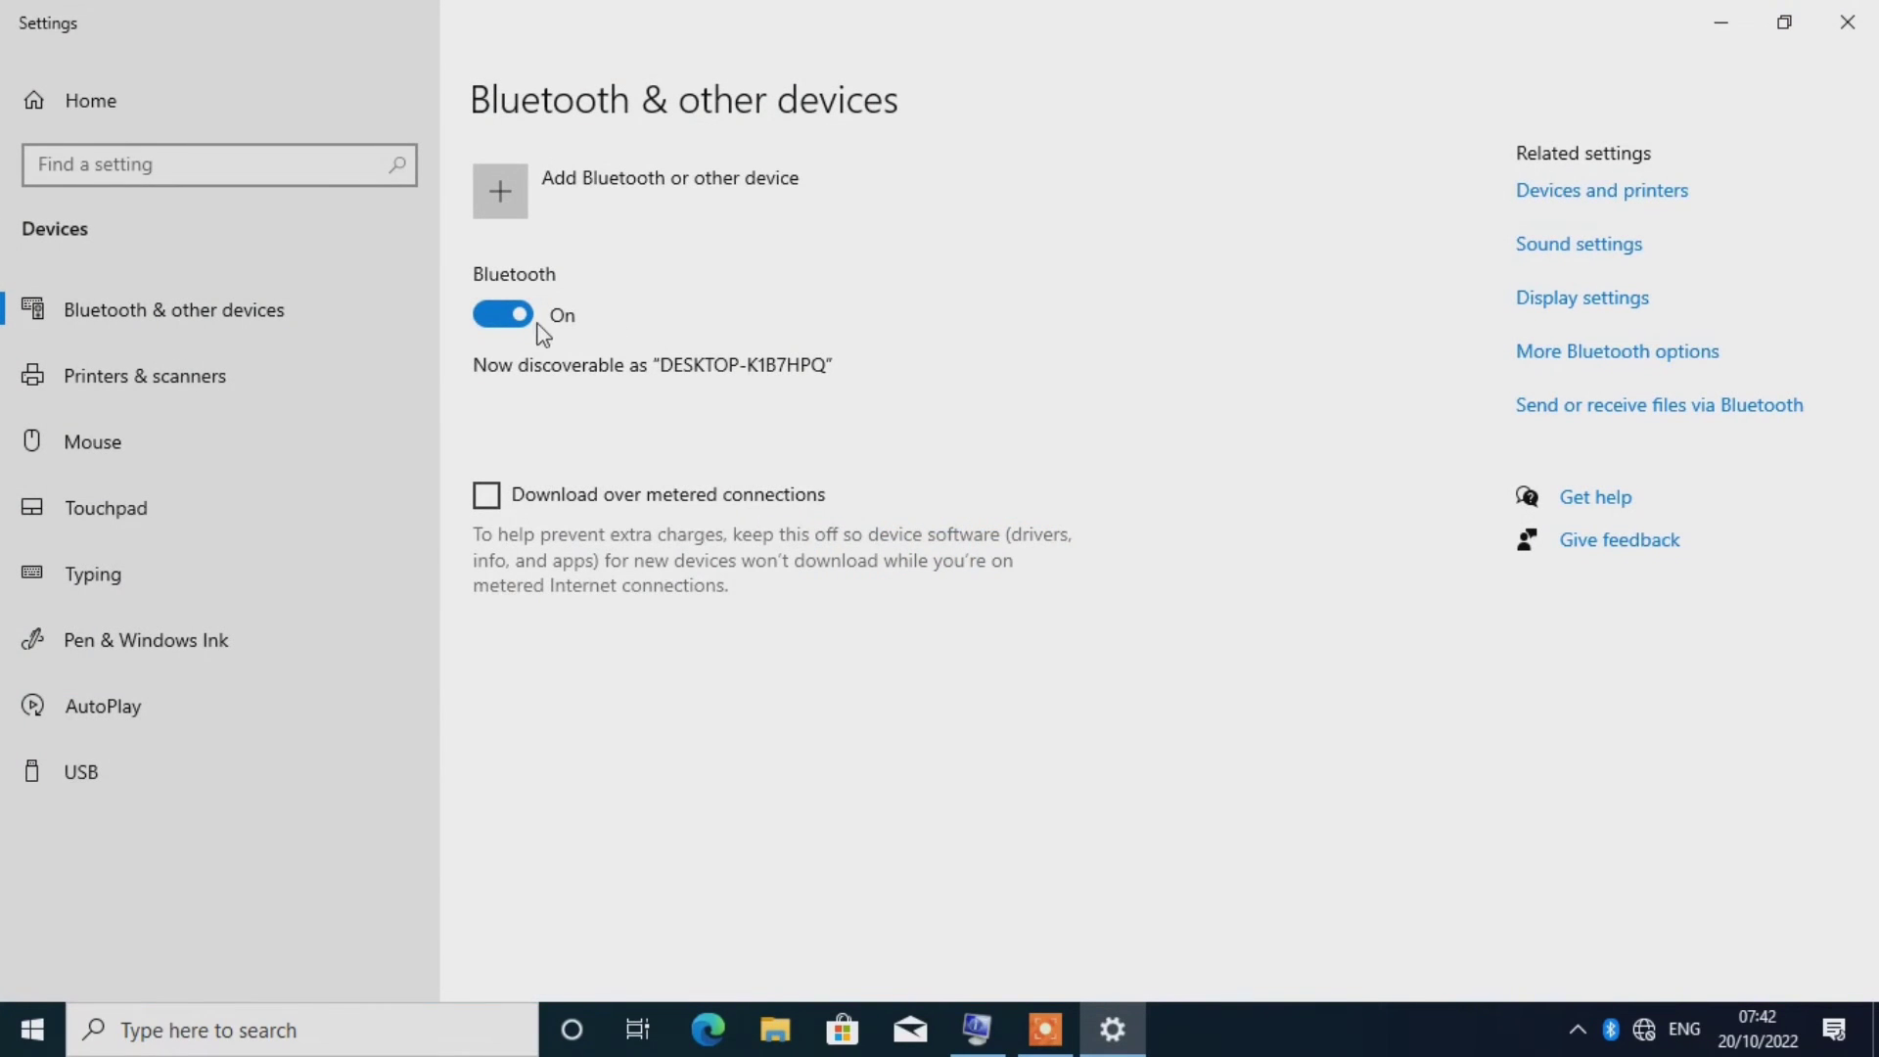
pyautogui.click(530, 316)
pyautogui.click(532, 313)
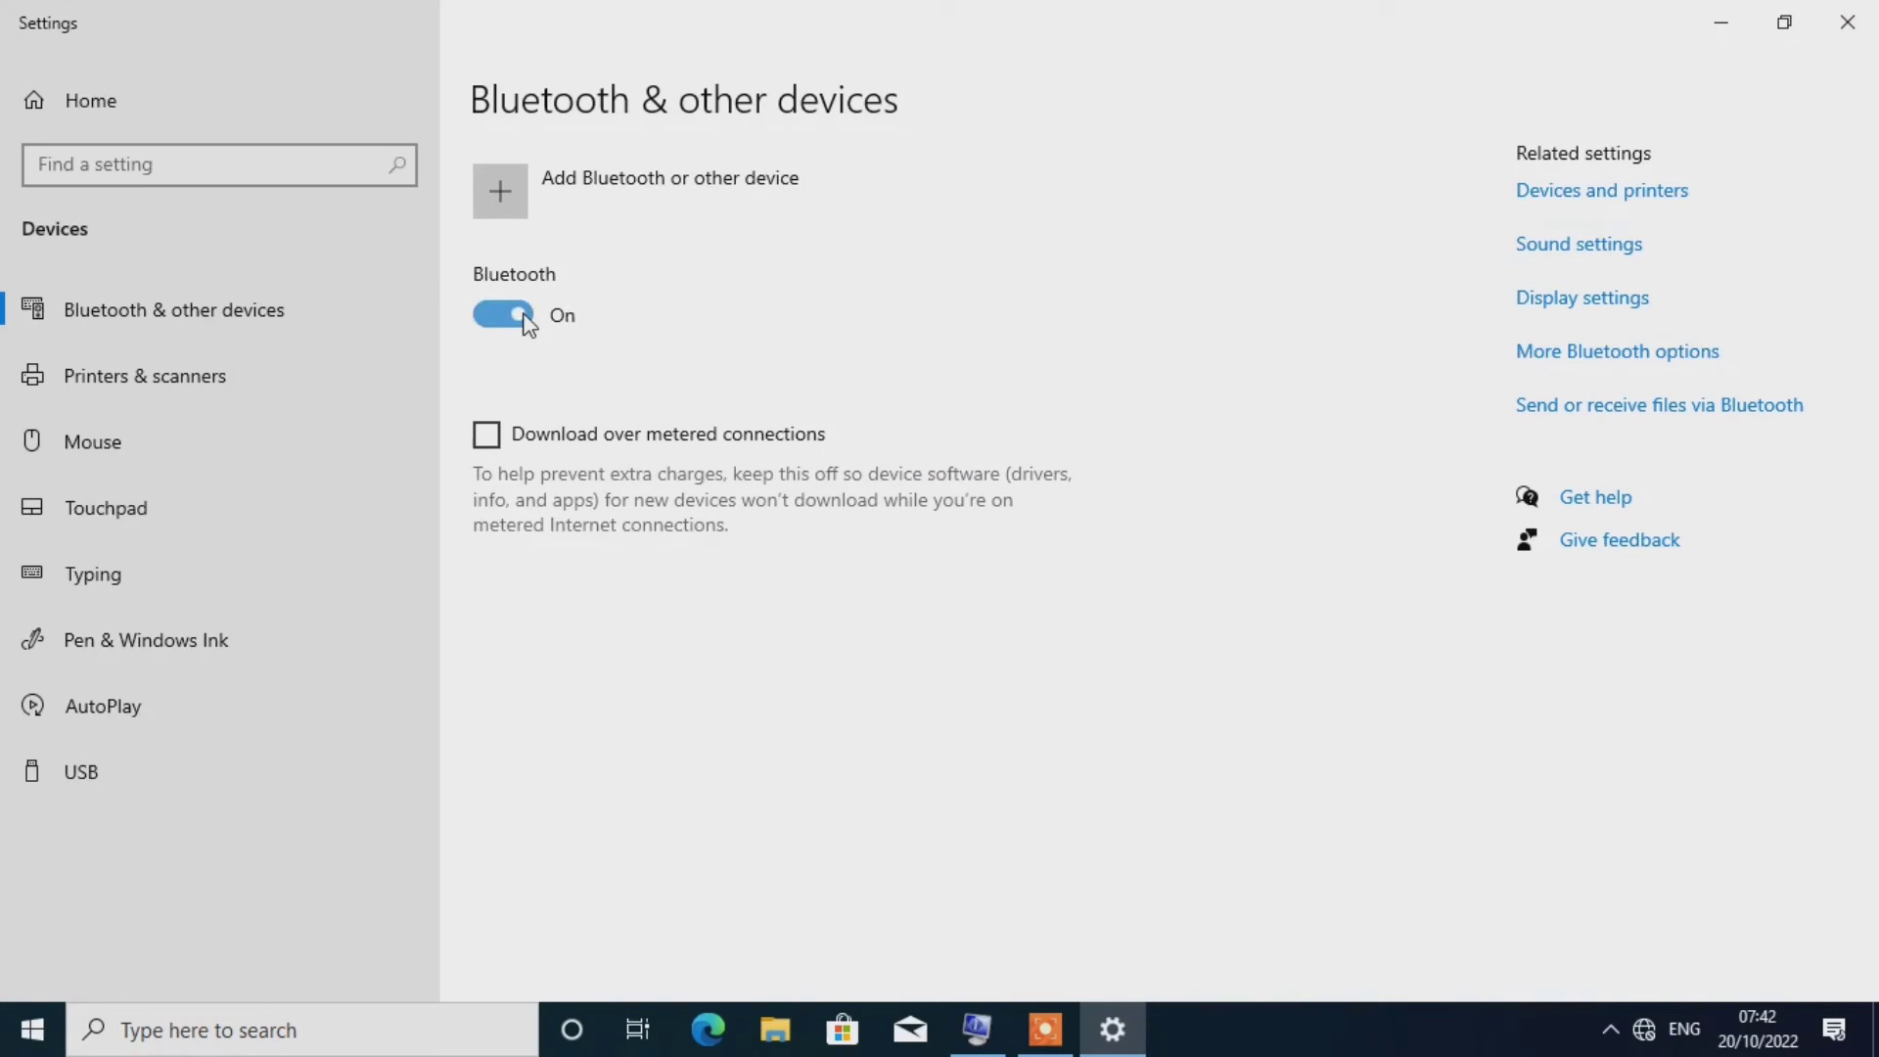
# Try adding a Bluetooth device, cancel the attempt, then toggle Bluetooth off and on again
pyautogui.click(632, 198)
pyautogui.click(710, 258)
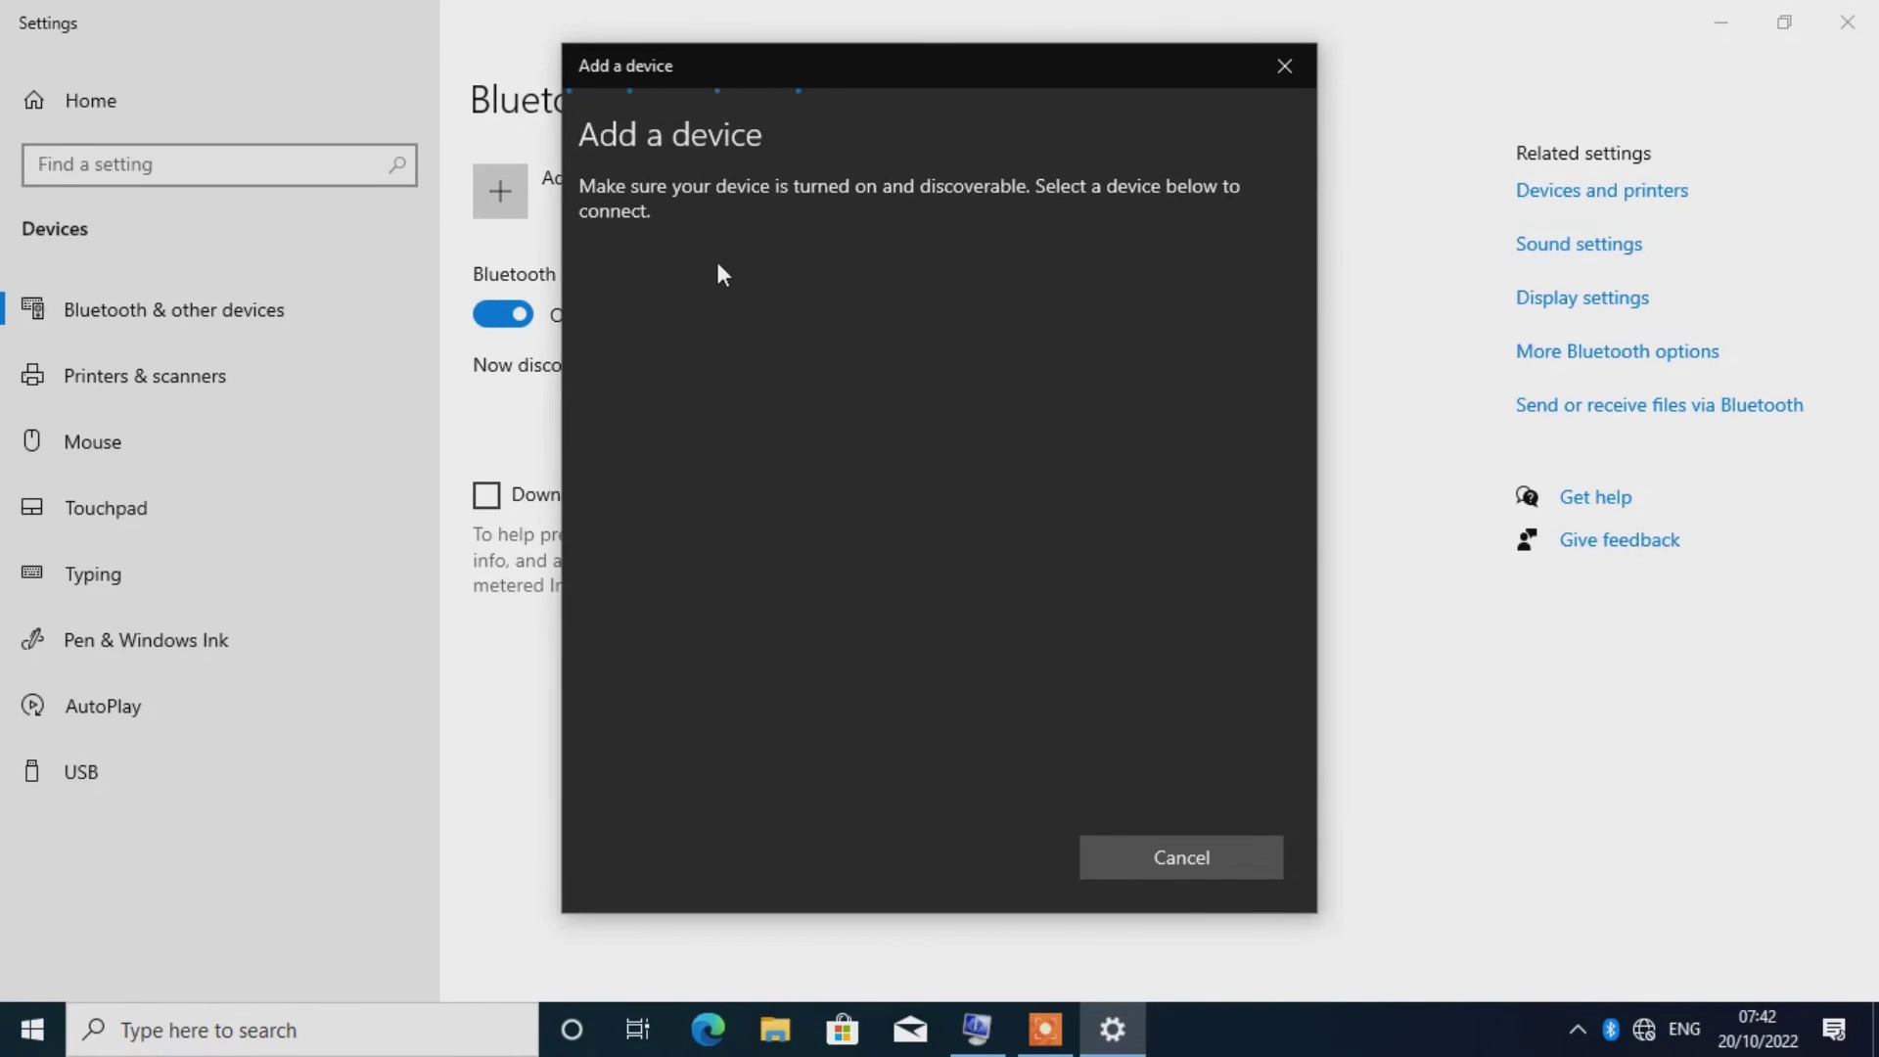
pyautogui.click(1172, 867)
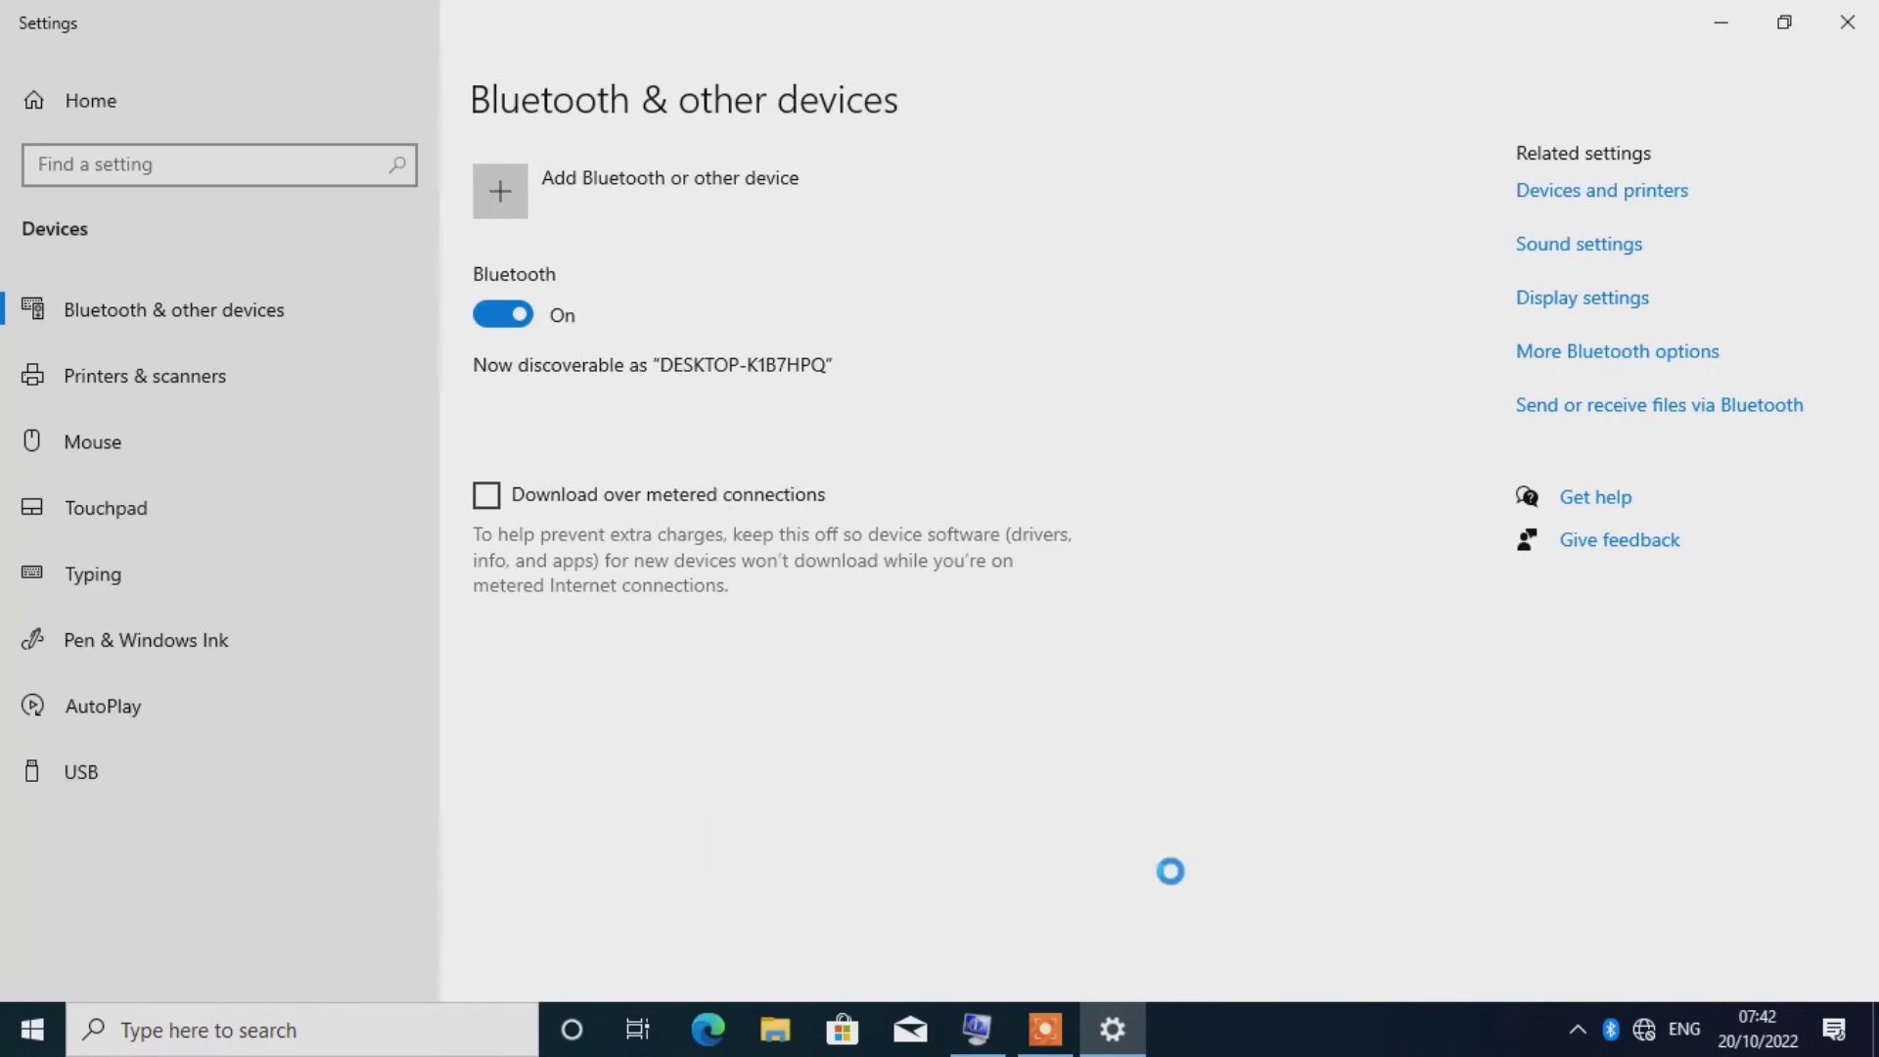
pyautogui.click(526, 315)
pyautogui.click(528, 316)
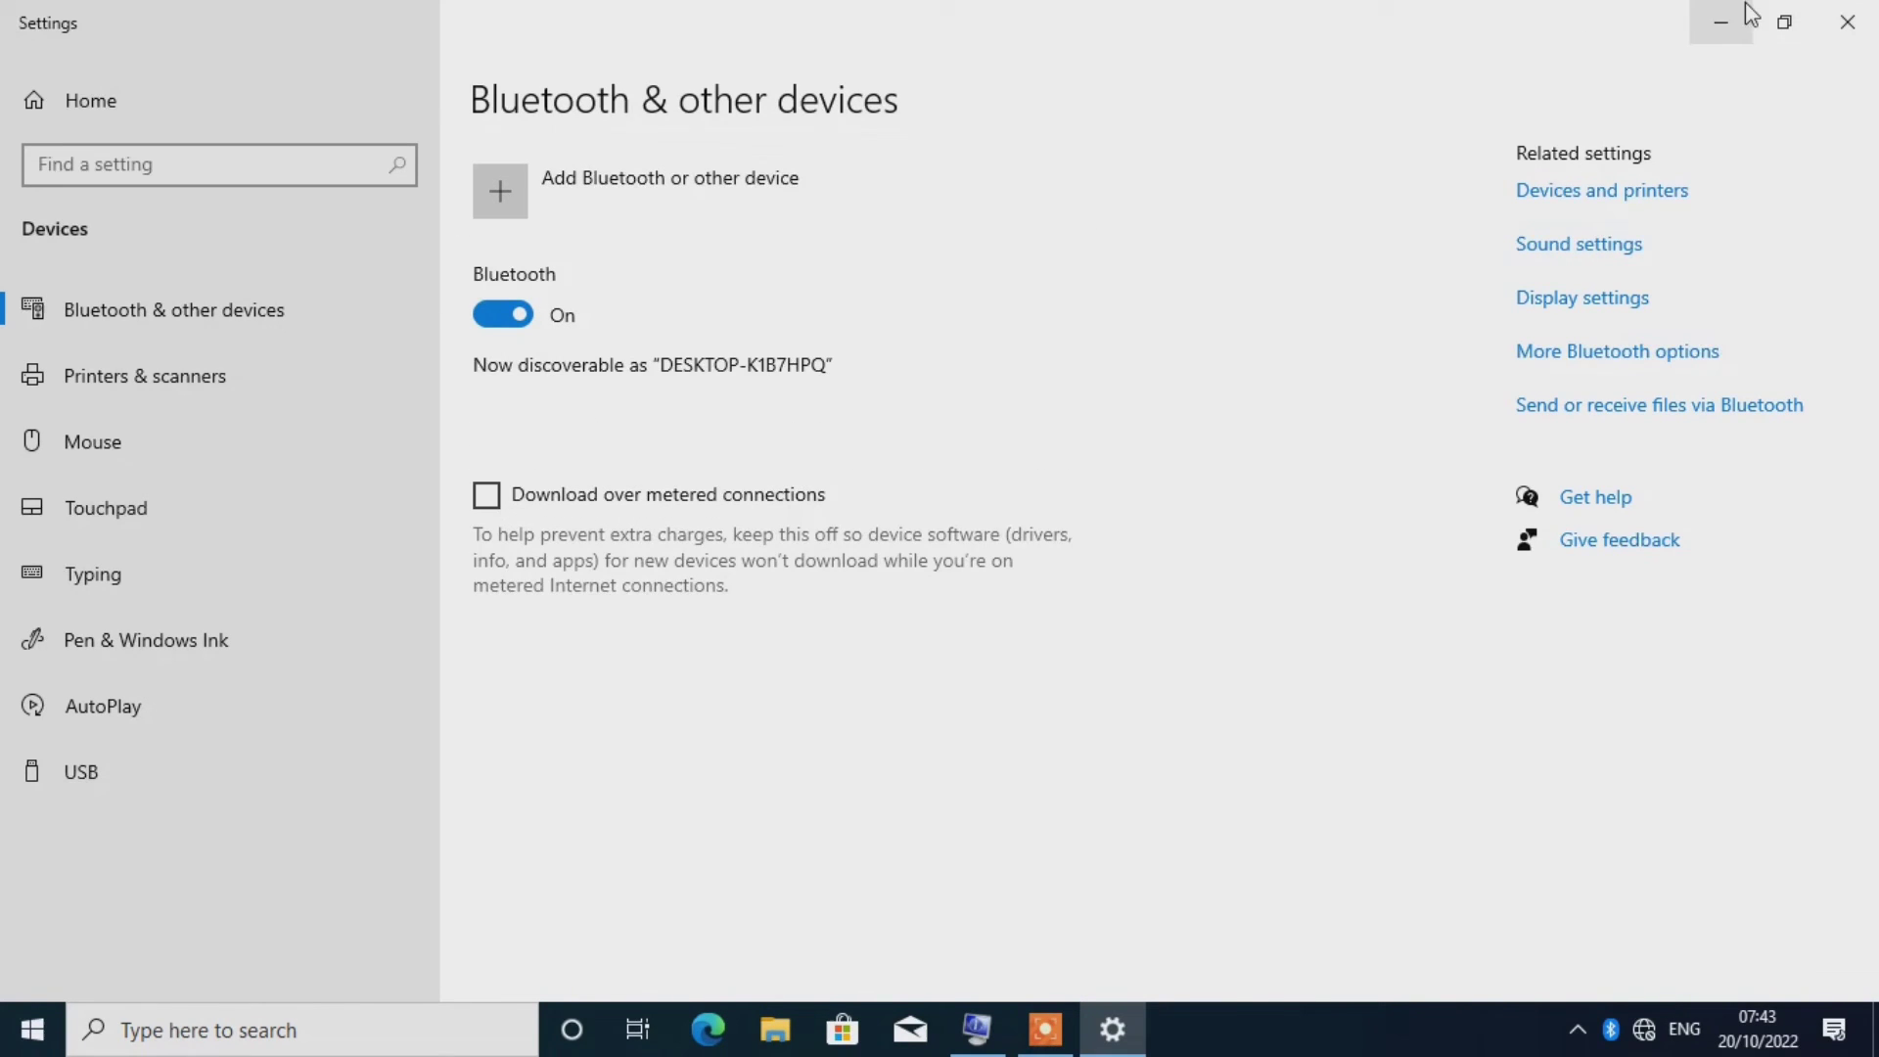